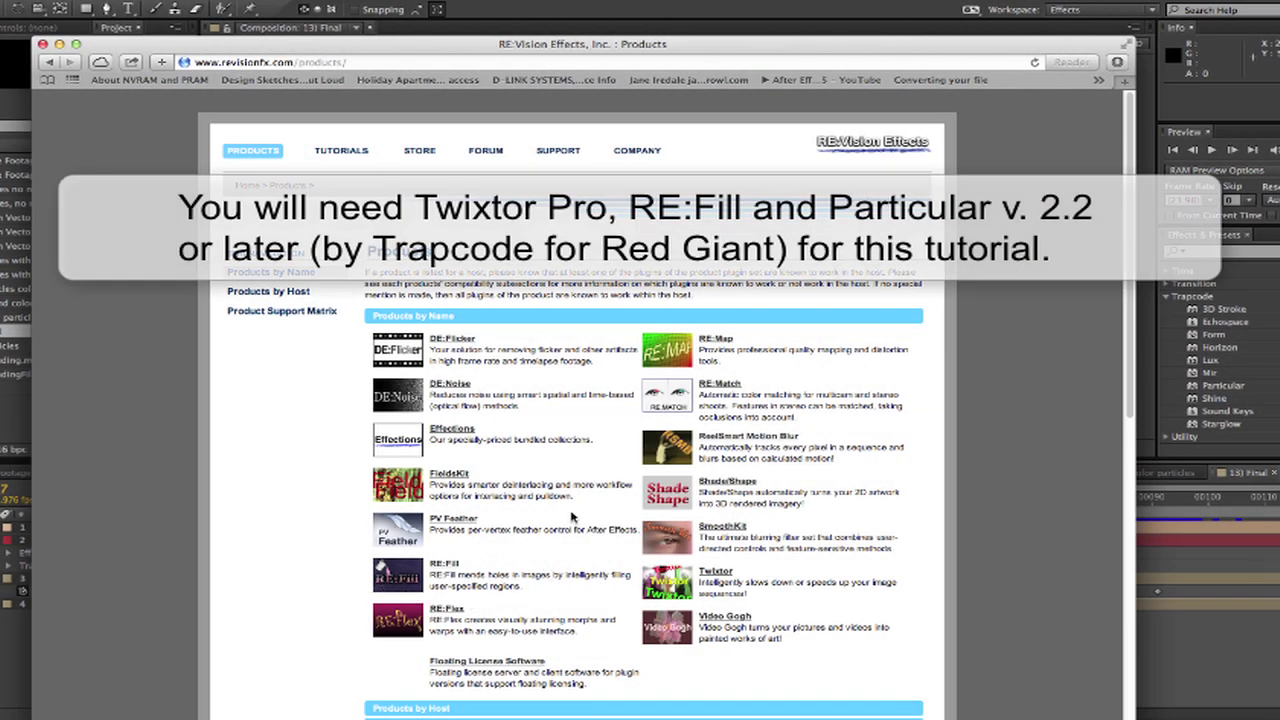
Step: Follow the revisionfx.com link to Red Giant's Trapcode Particular page and start its video
left_click(213, 457)
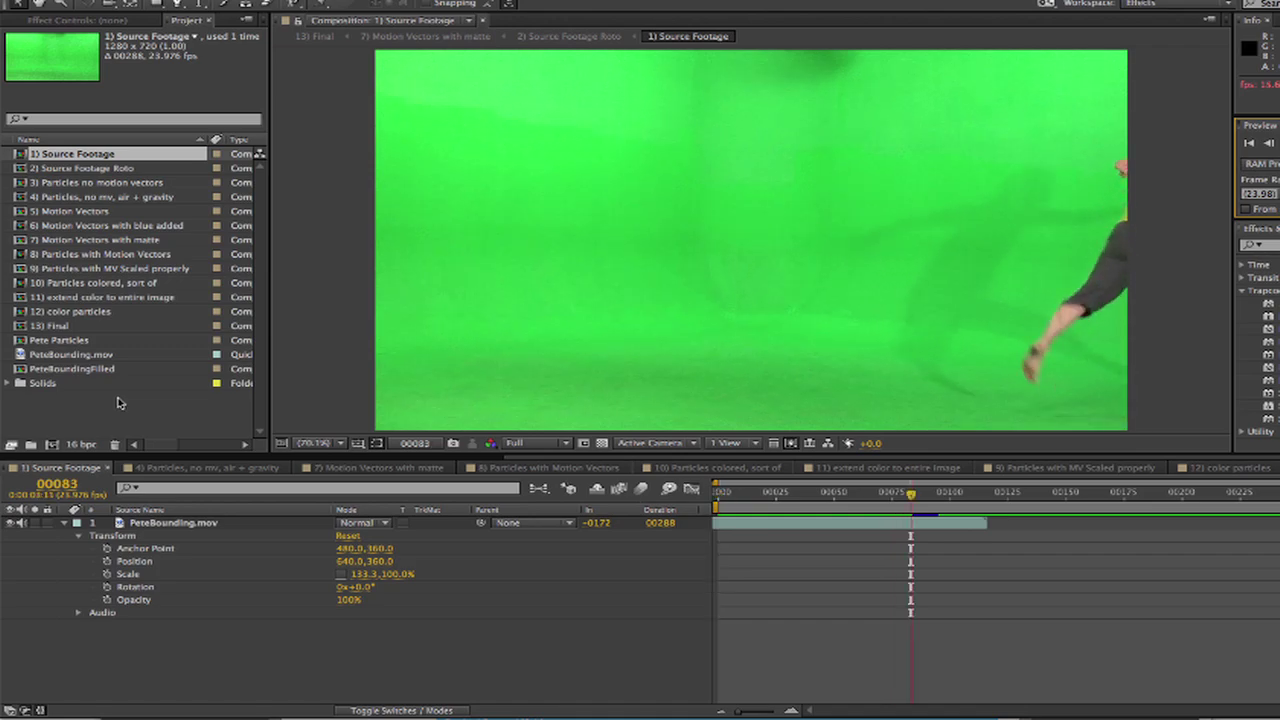
Step: Open 2) Source Footage Roto, preview the keyed man from frame 0, and zoom to 400%
double_click(107, 168)
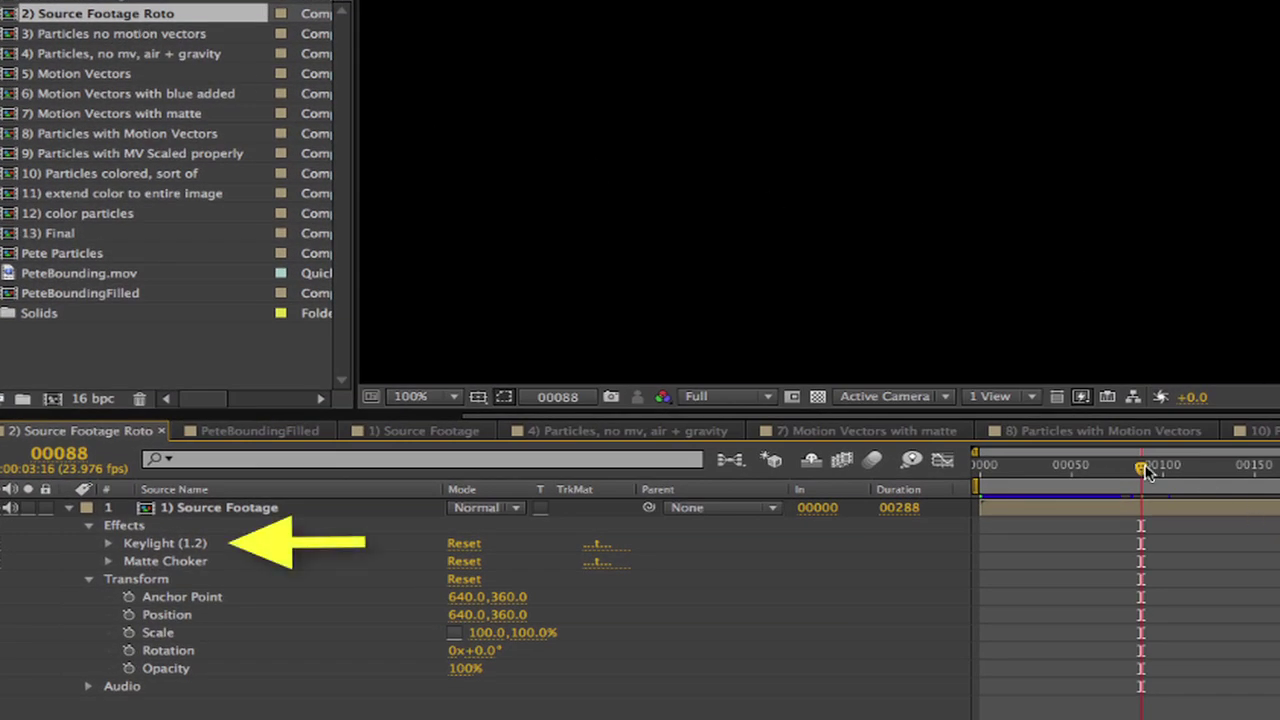
left_click_drag(1148, 472, 878, 480)
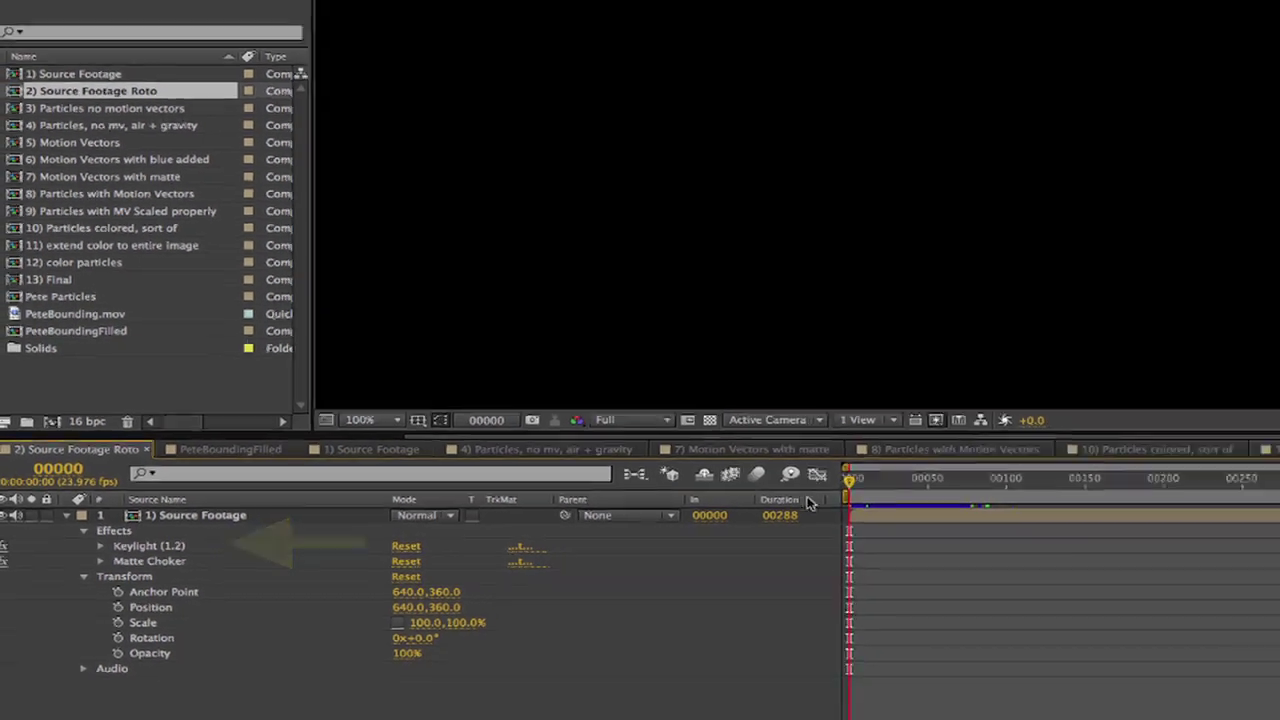
key("space")
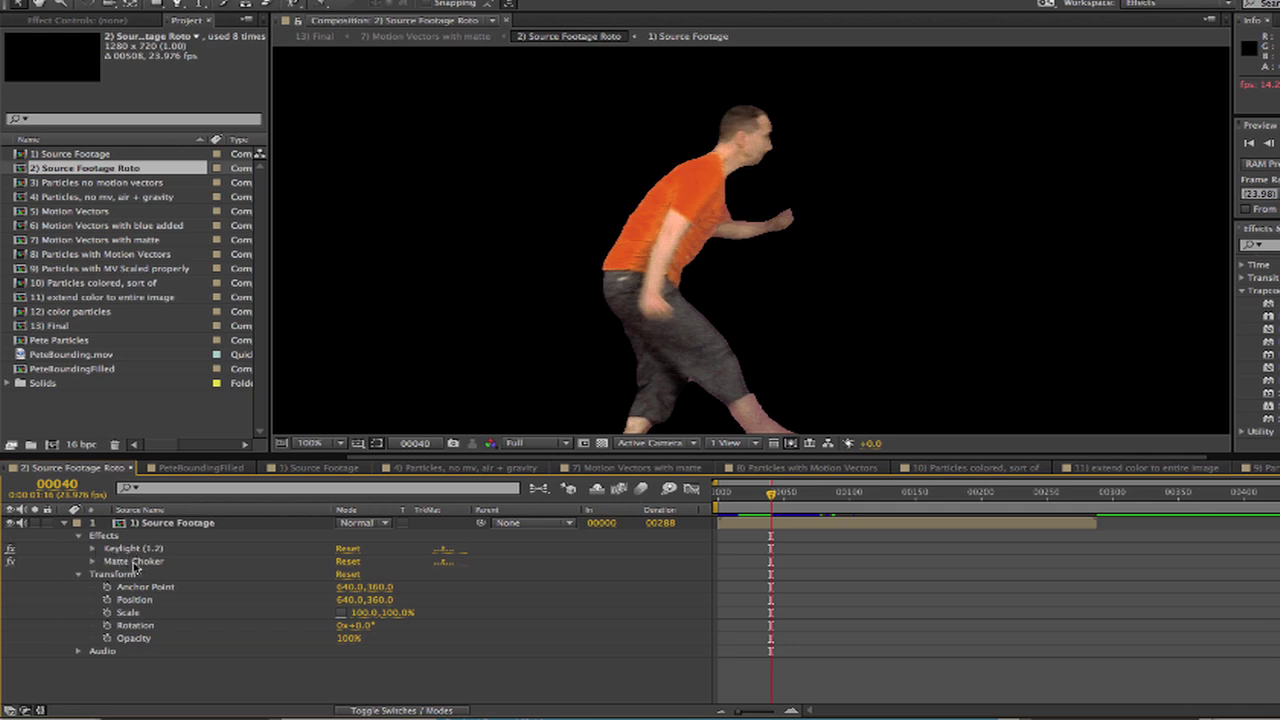
key("space")
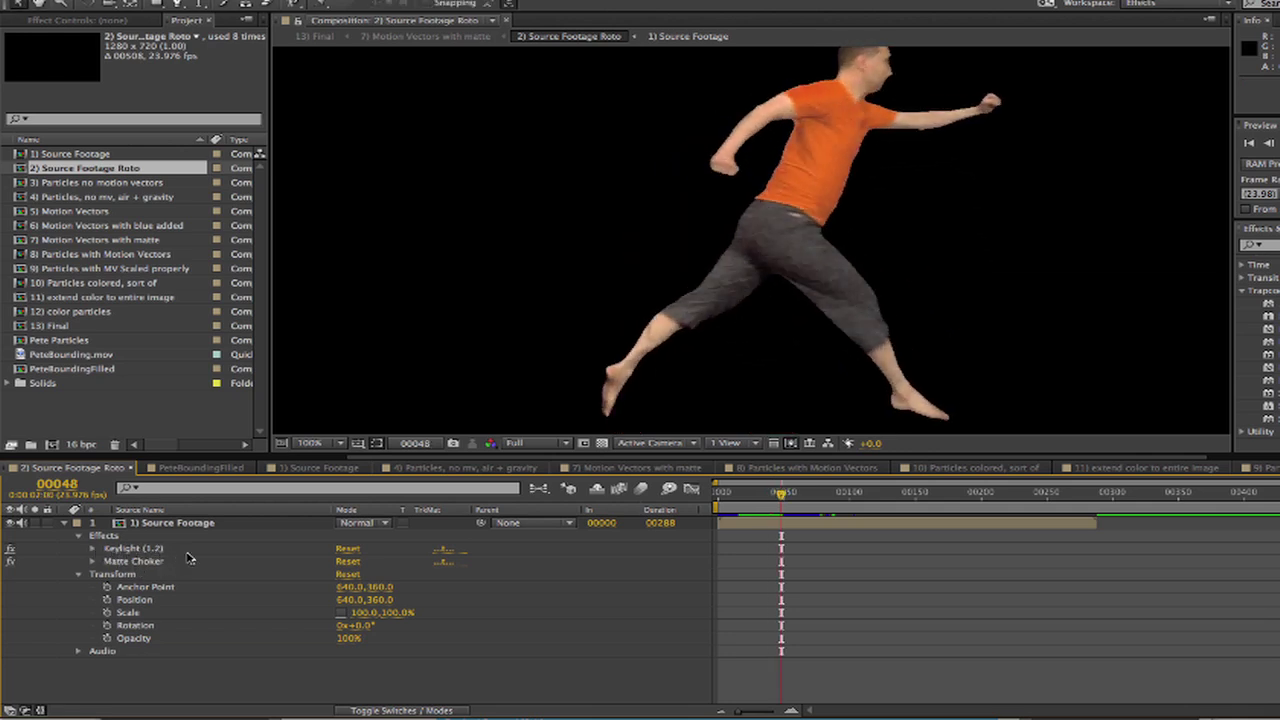
scroll(741, 265, "up", 4)
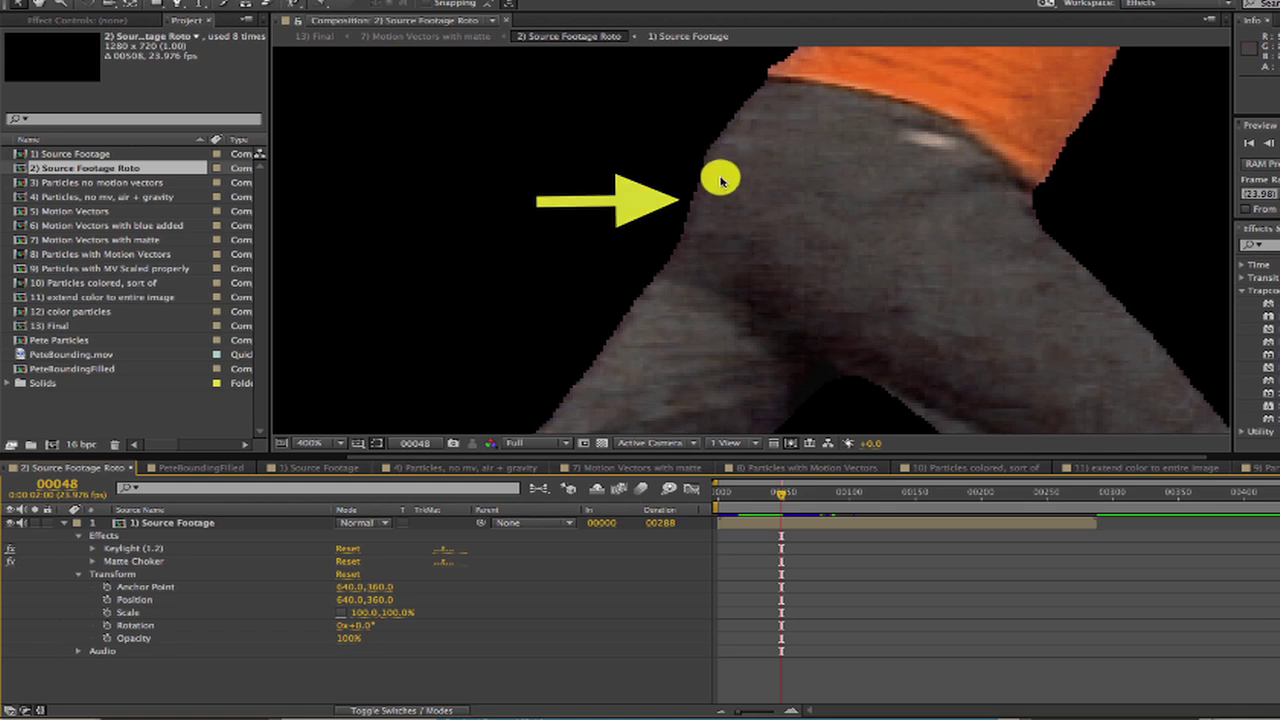
Step: Open 3) Particles no motion vectors and confirm Particular's Emitter Type is Layer
double_click(150, 185)
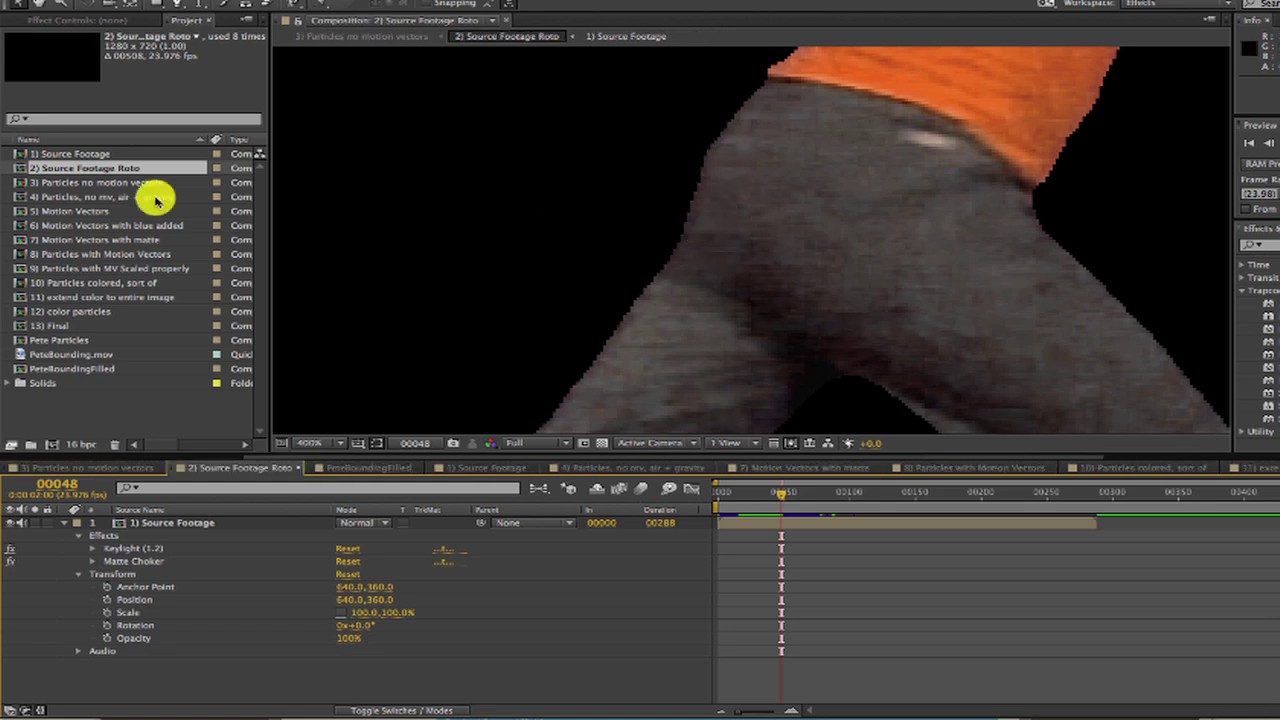
double_click(76, 182)
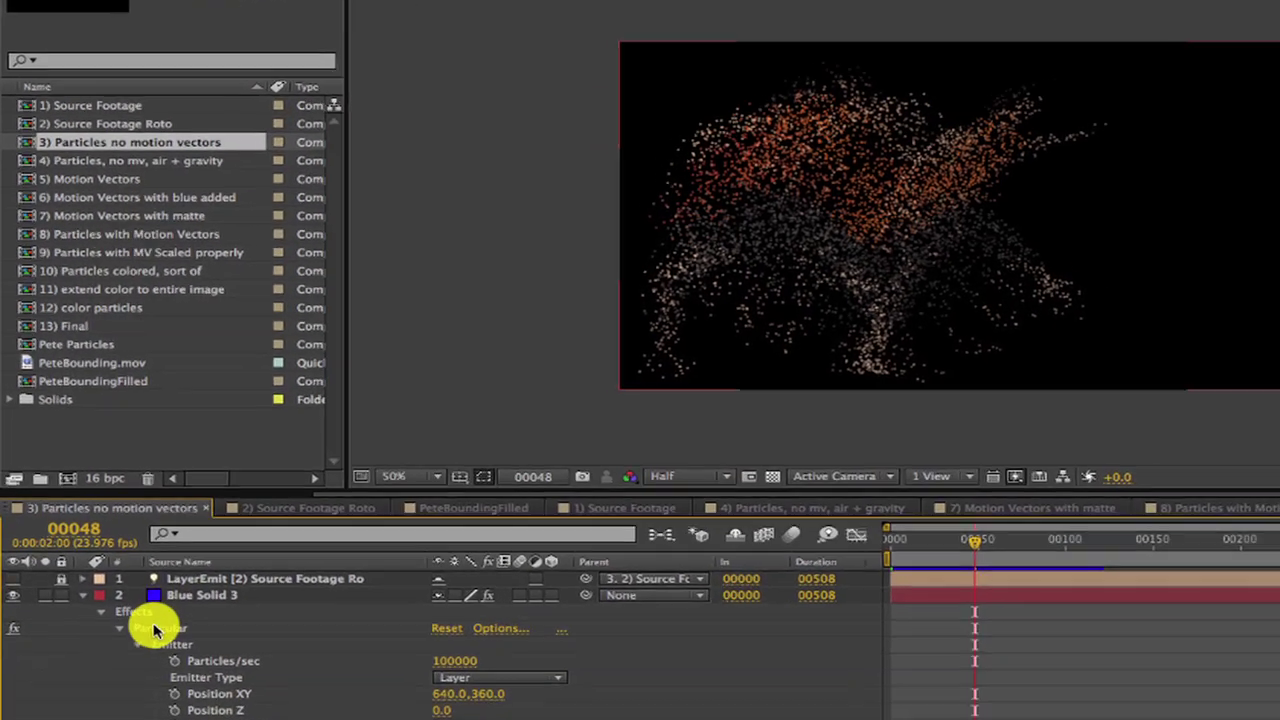
left_click(128, 563)
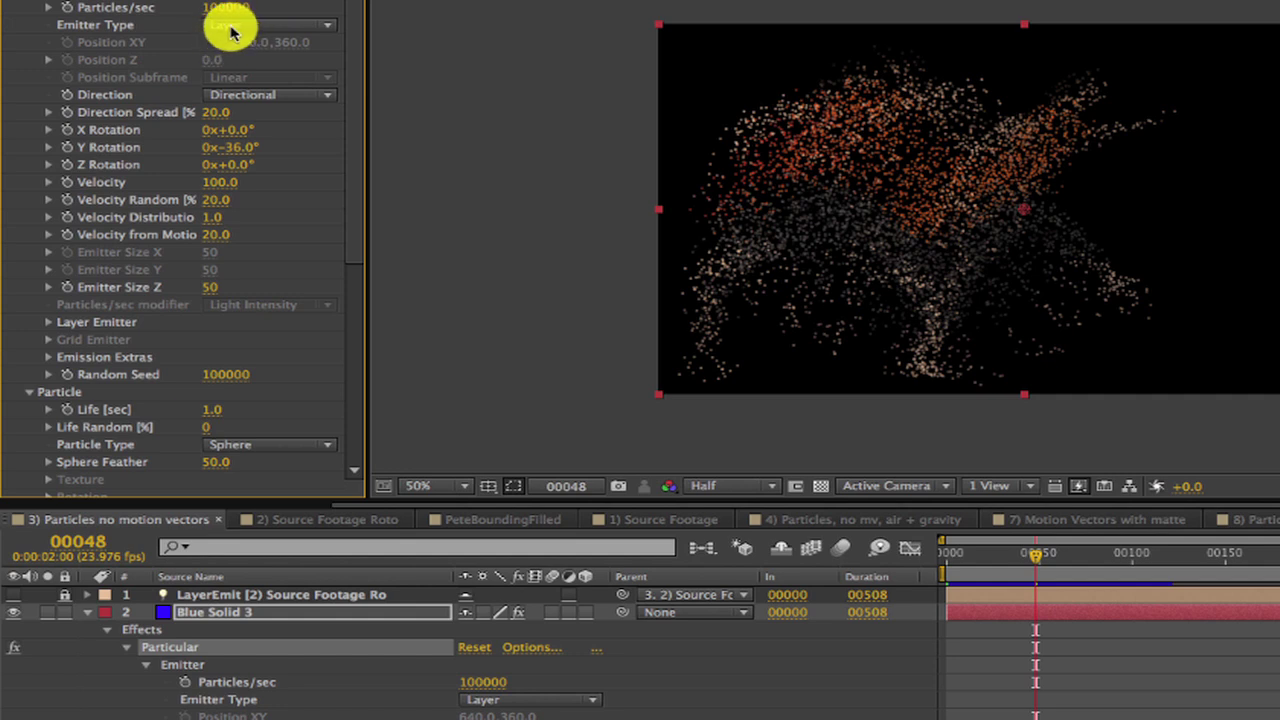
left_click(244, 28)
left_click(244, 28)
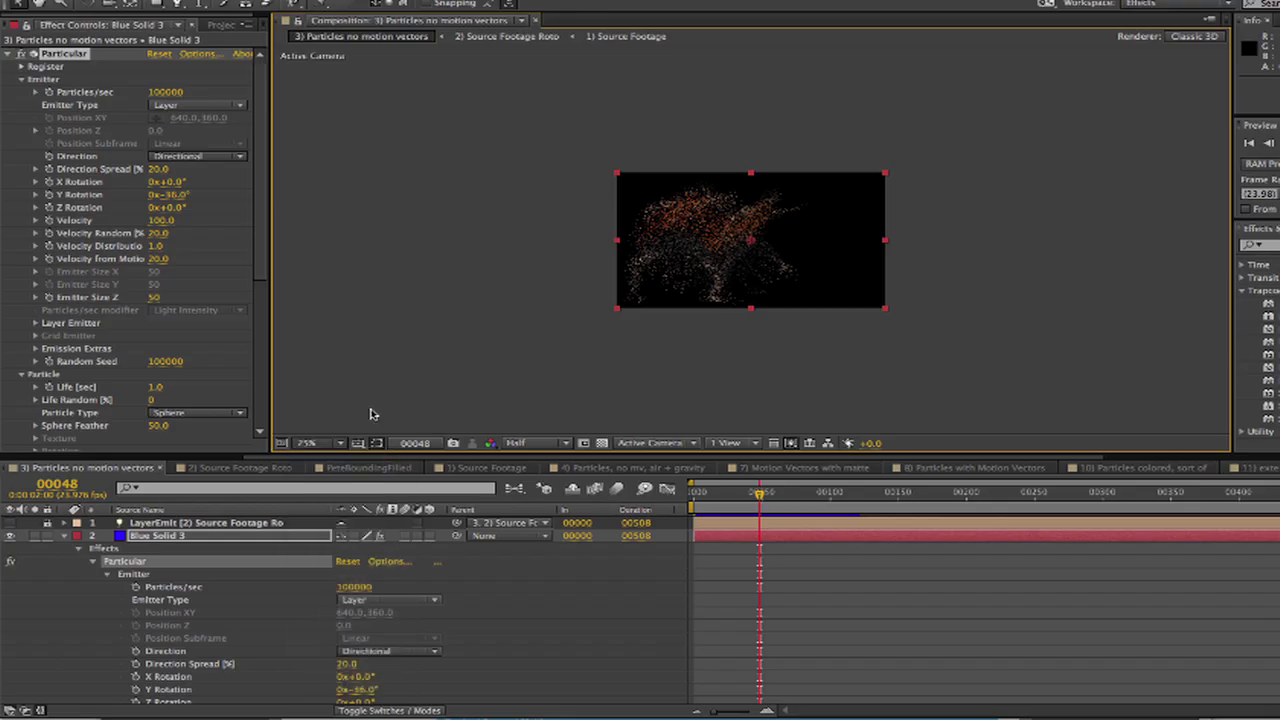
Step: Fit the composition in the viewer and preview the particle figure
key("alt+slash")
key("KP_0")
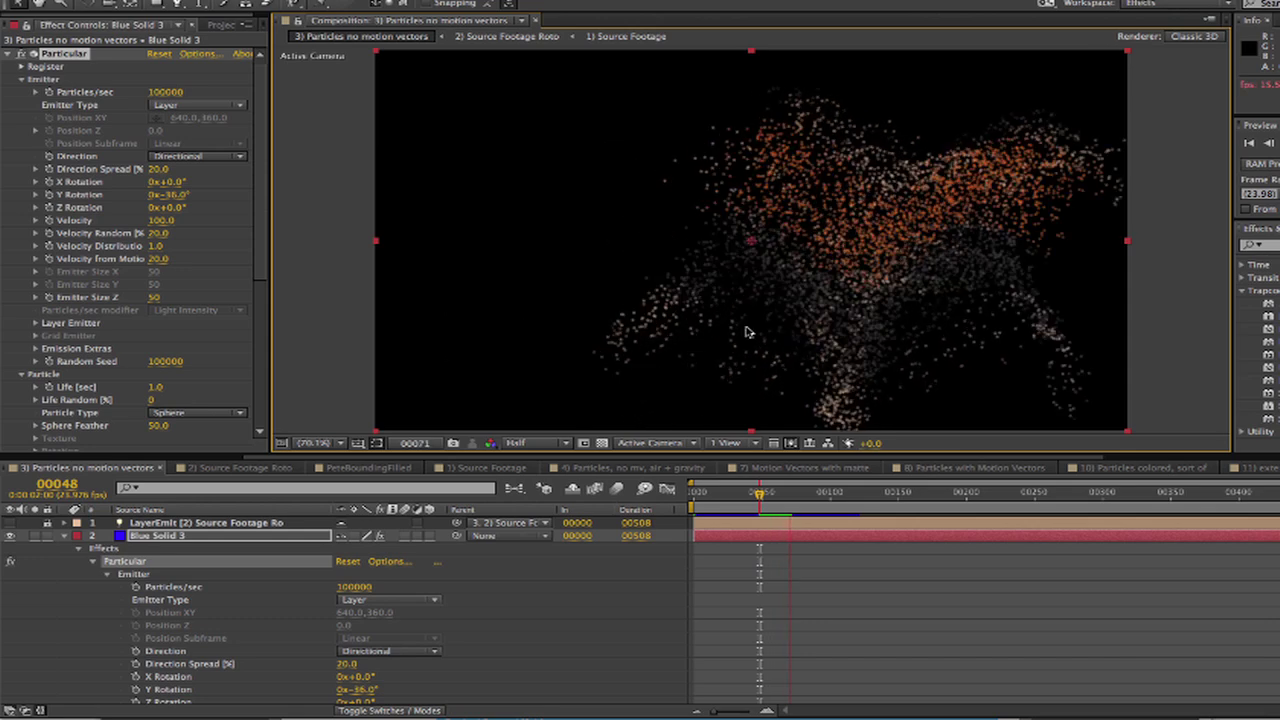
key("ctrl+0")
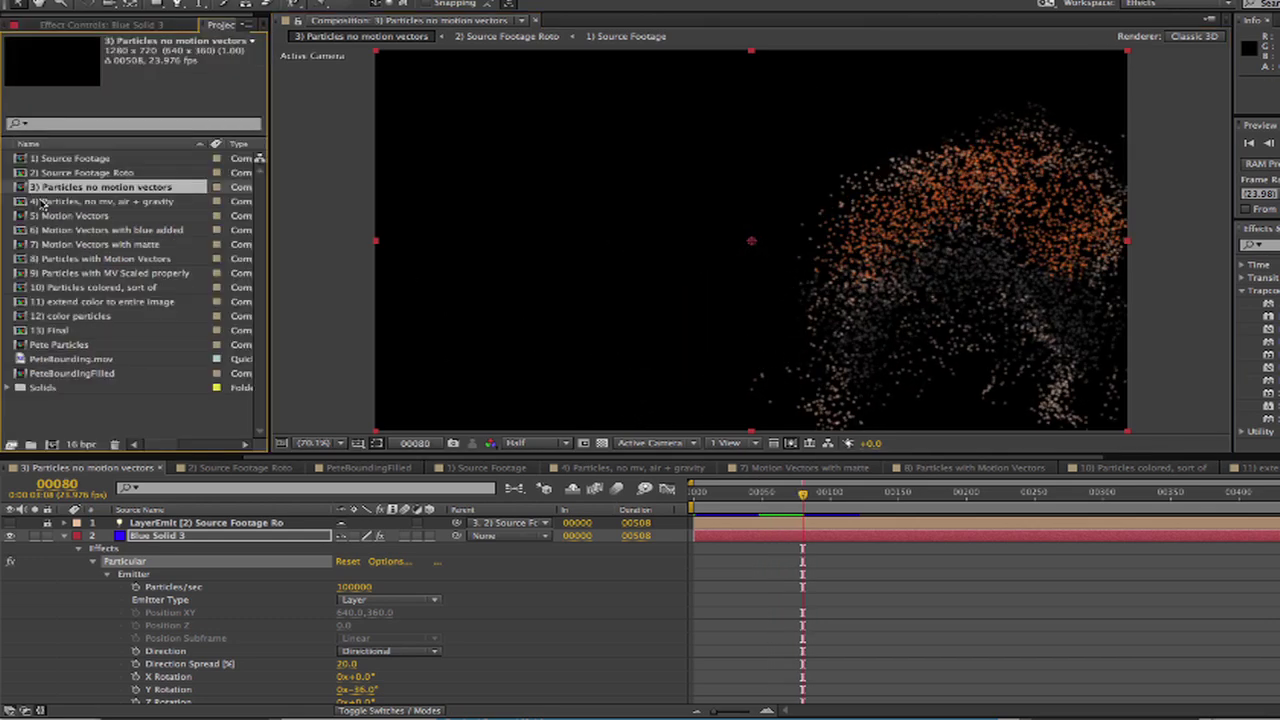
Step: Open 4) Particles, no mv, air + gravity at Fit up to 100% and preview it
double_click(101, 203)
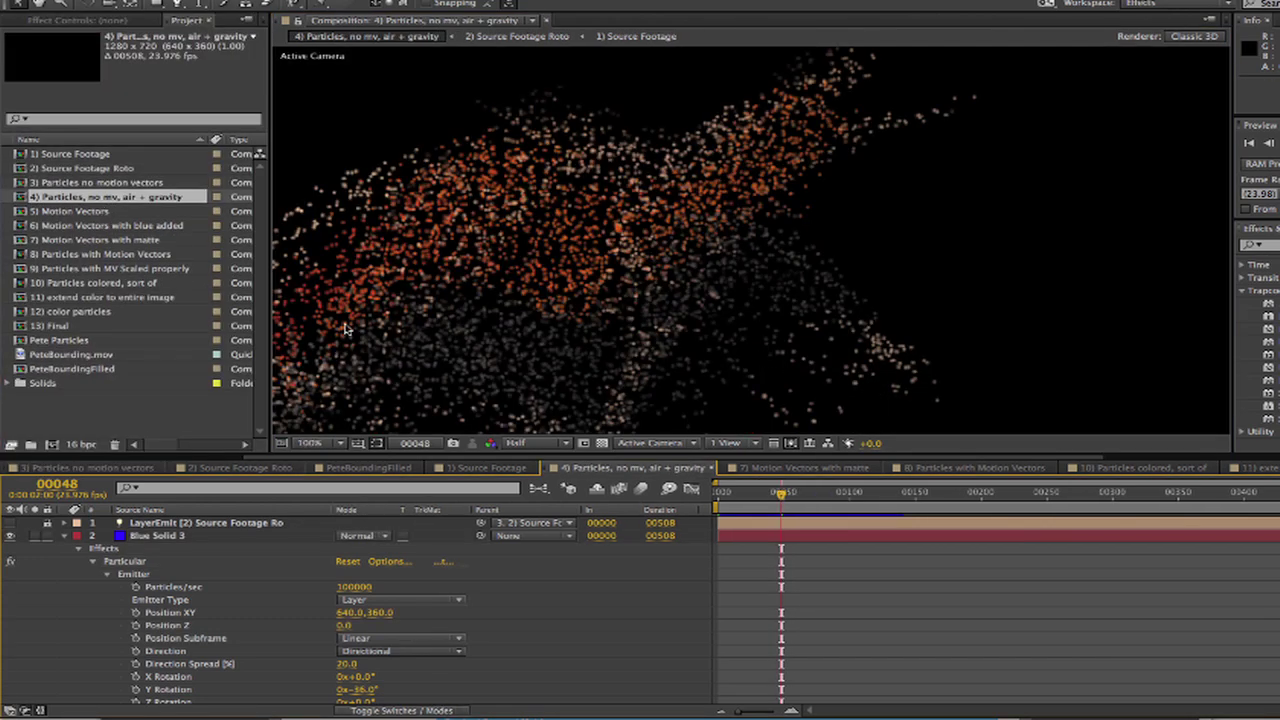
left_click(308, 443)
left_click(340, 526)
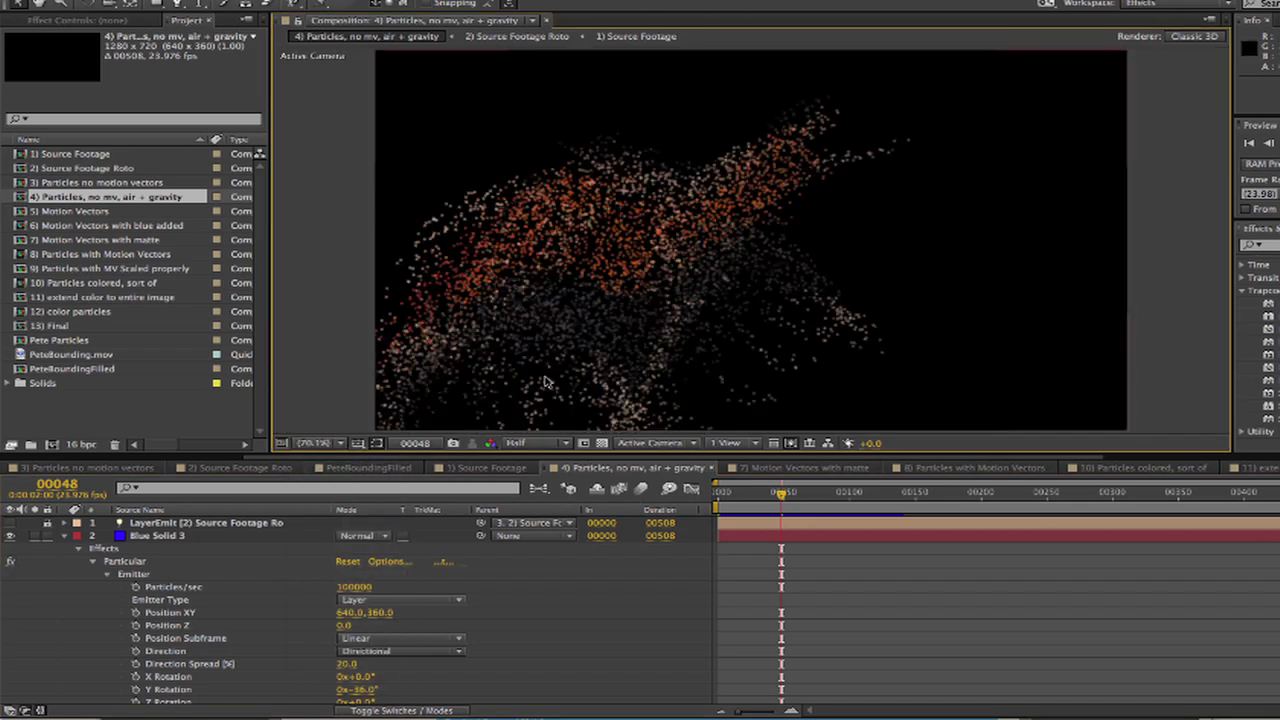
key("space")
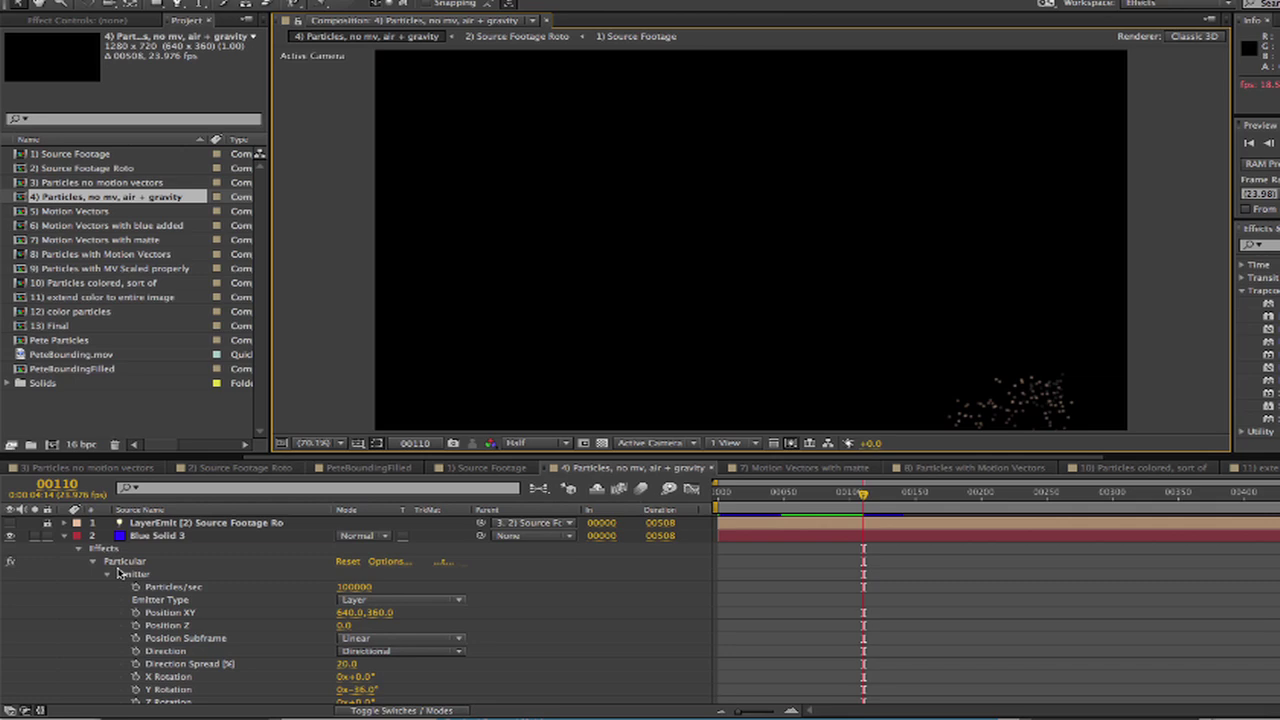
Step: Stop the preview at frame 00110 and show Blue Solid 3's Particular settings
left_click(127, 582)
left_click(124, 563)
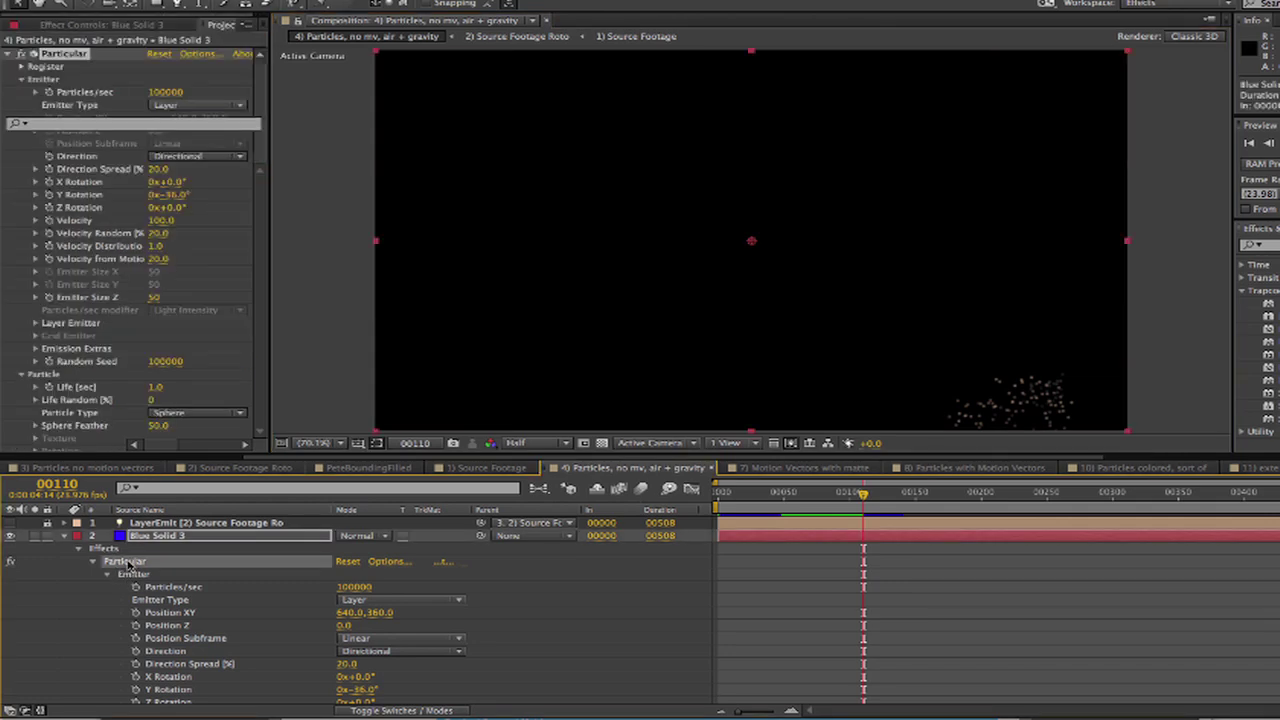
key("space")
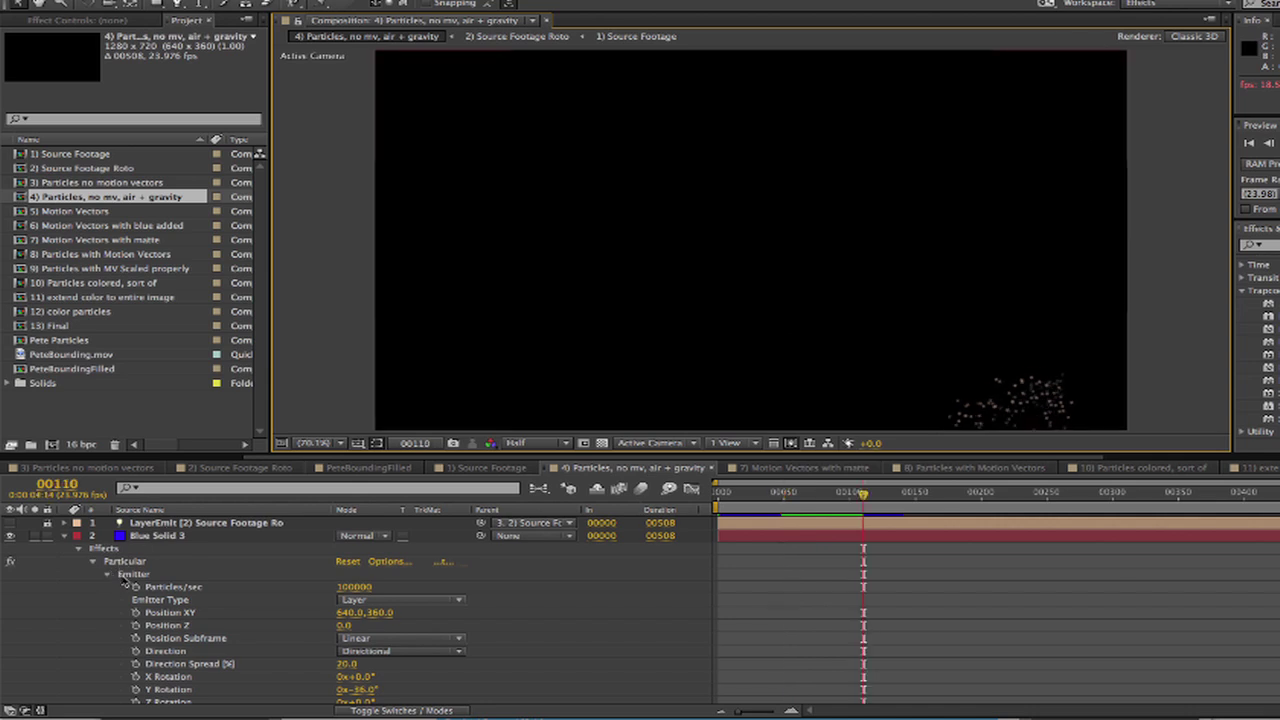
left_click(127, 580)
left_click(126, 563)
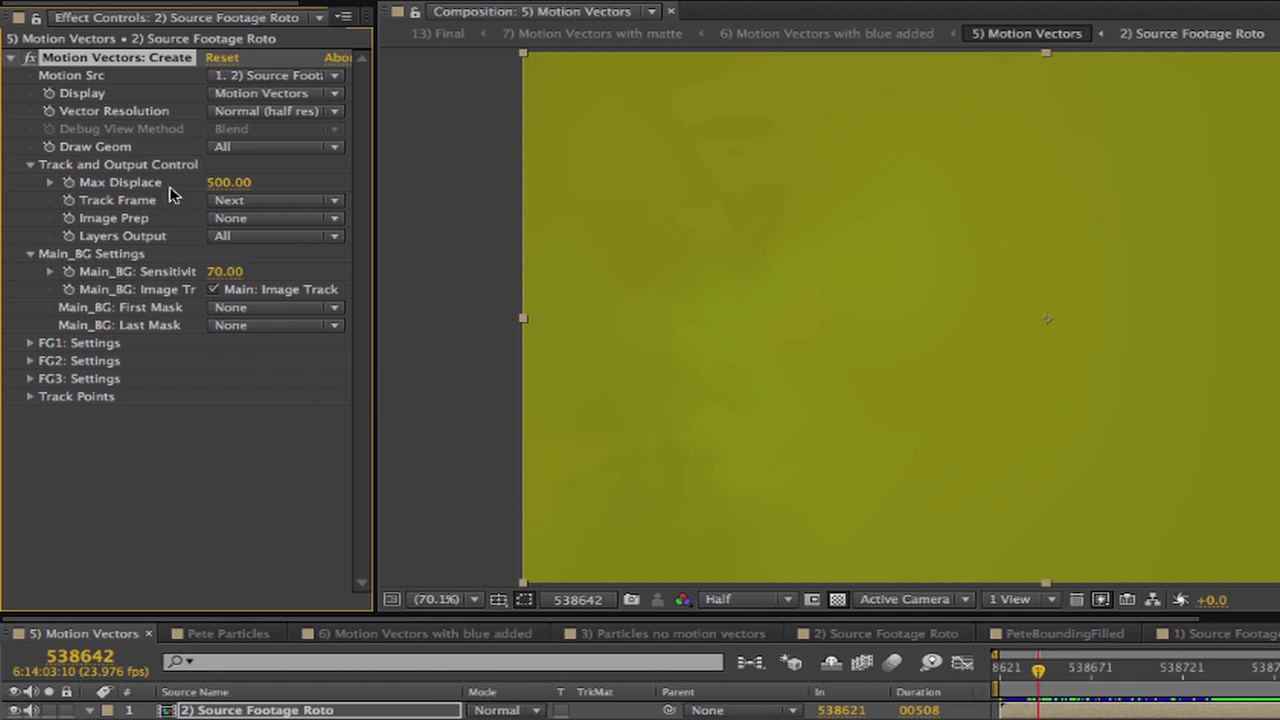
Step: Choose Next for Motion Vectors: Create's Track Frame, then show the Project panel
left_click(240, 201)
left_click(251, 238)
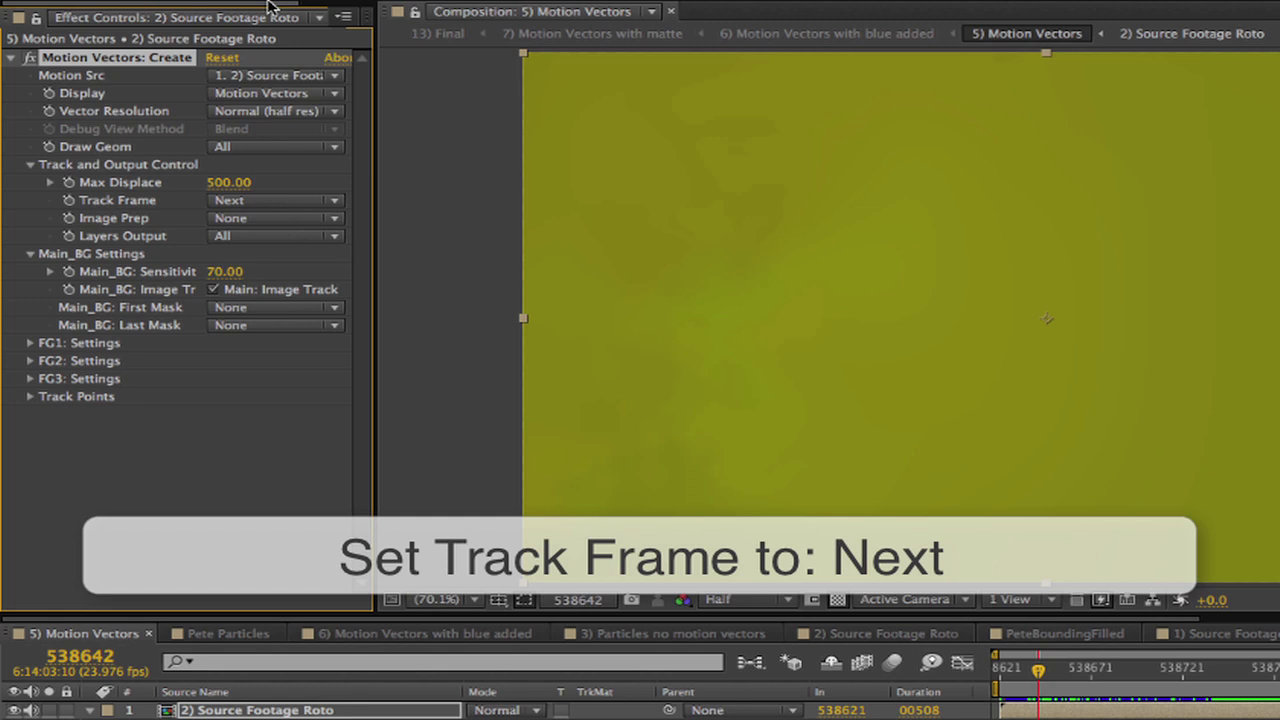
left_click(80, 175)
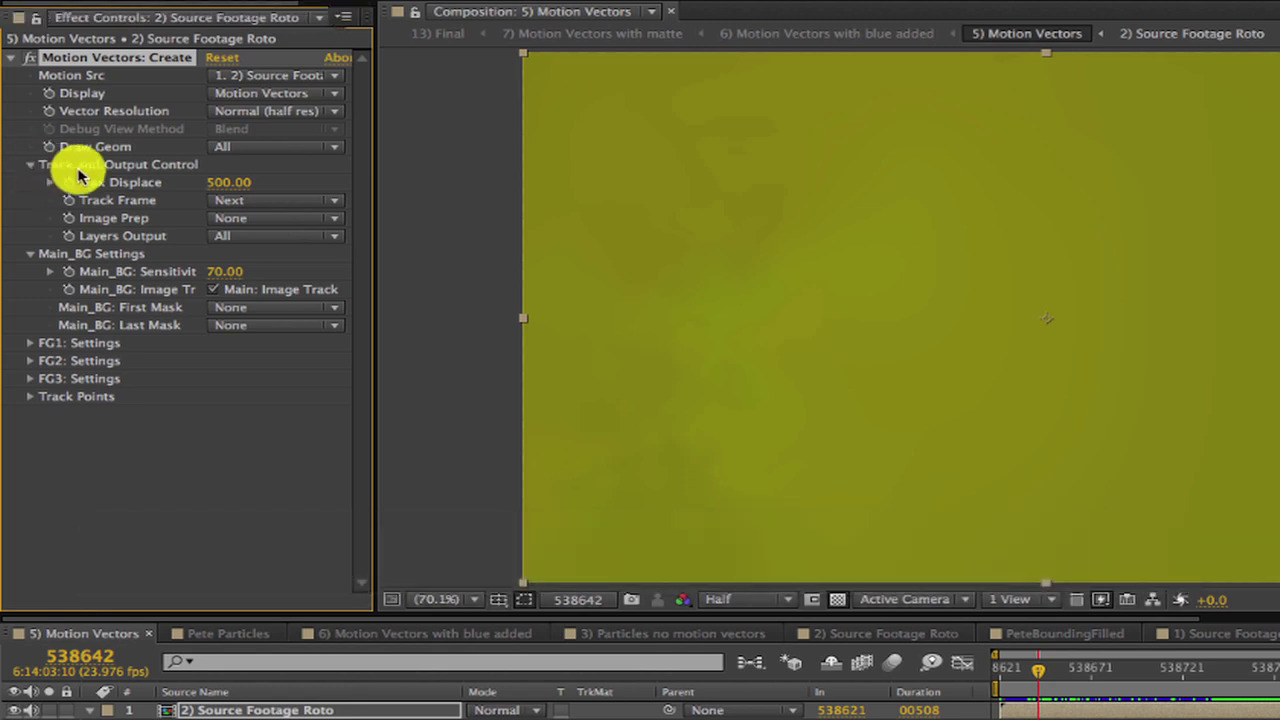
left_click(250, 202)
left_click(260, 244)
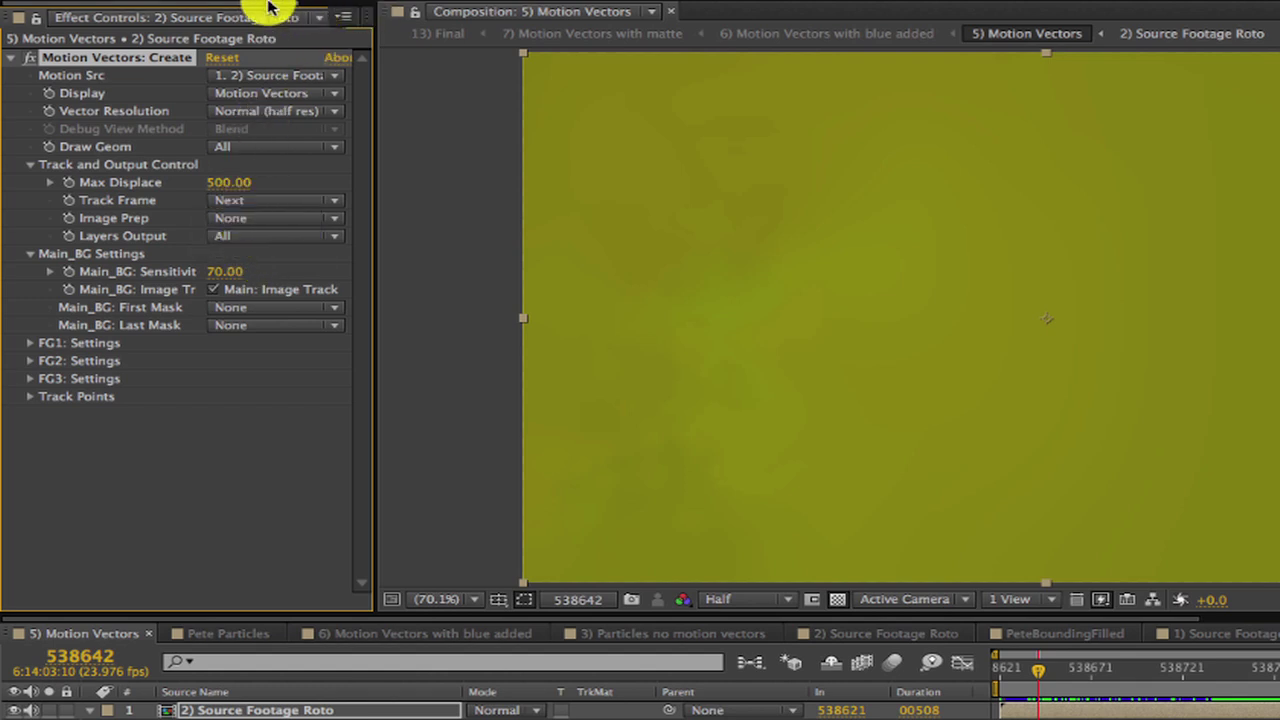
left_click(298, 16)
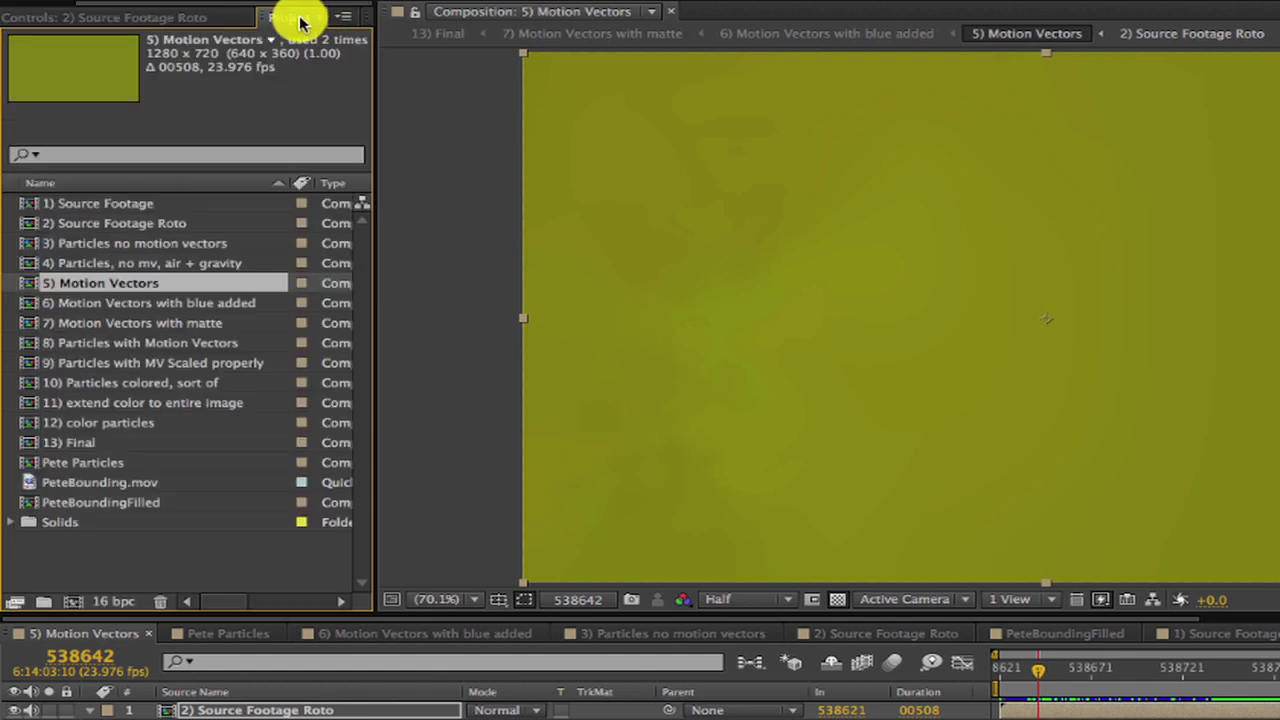
Step: Keep the project depth at 16 bits per channel in Project Settings
left_click(127, 603)
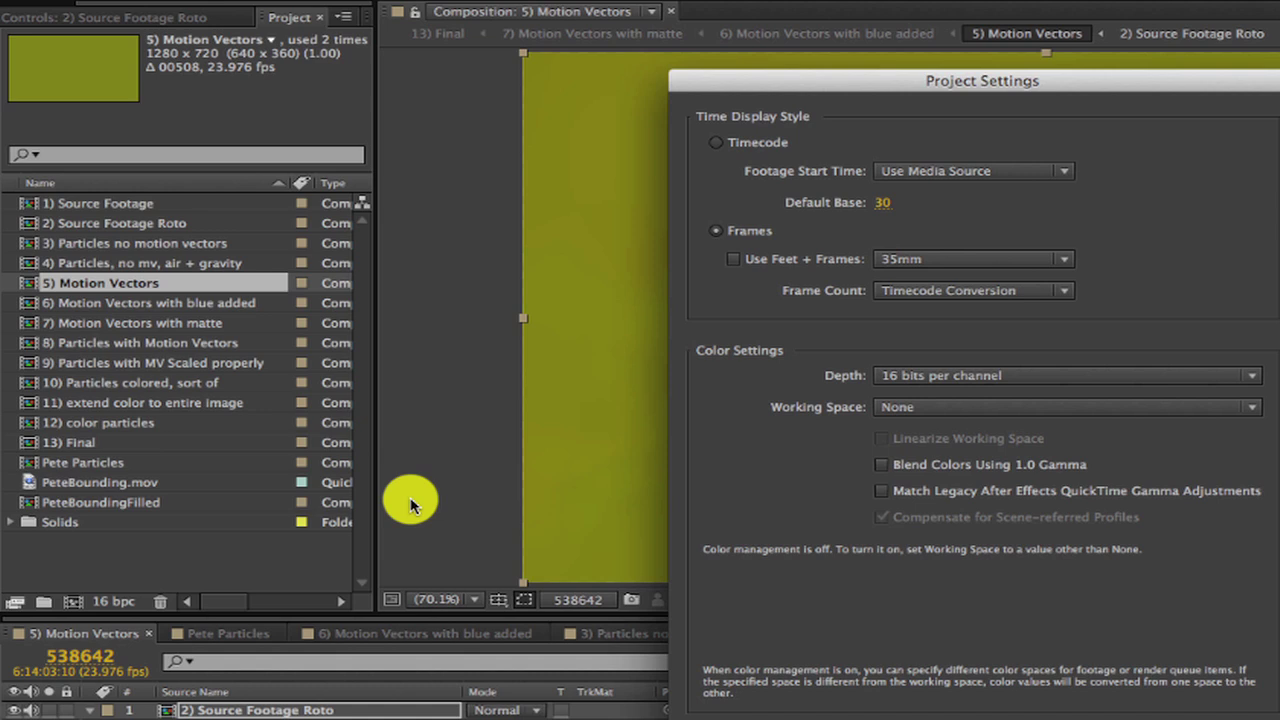
left_click(958, 377)
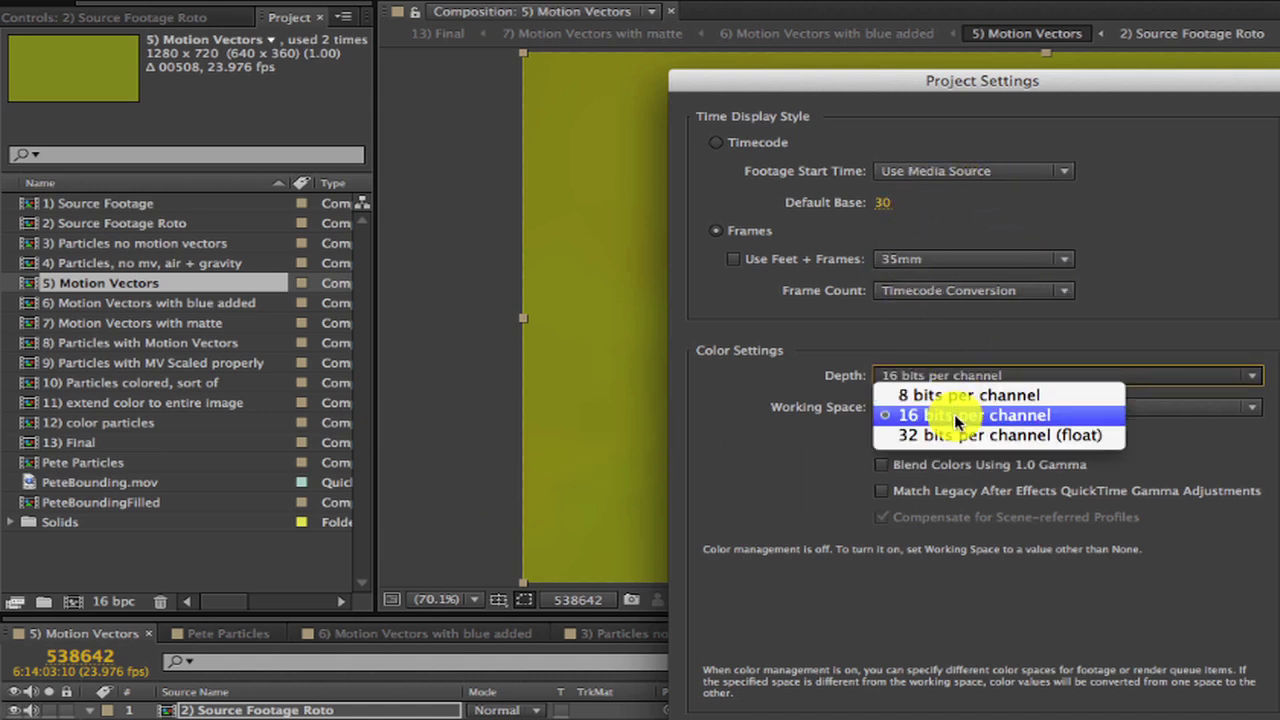
left_click(960, 416)
left_click(1220, 712)
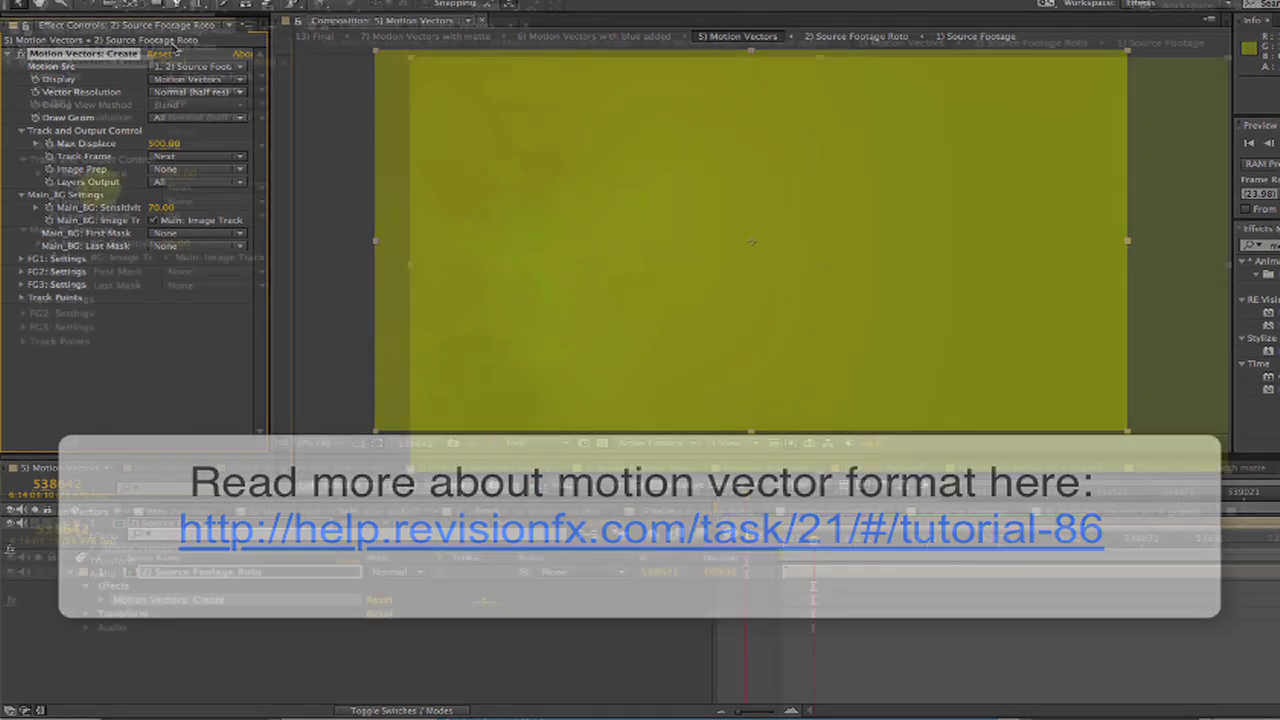
Step: Rearrange the panel tabs to bring the Project panel's composition list forward
left_click(50, 149)
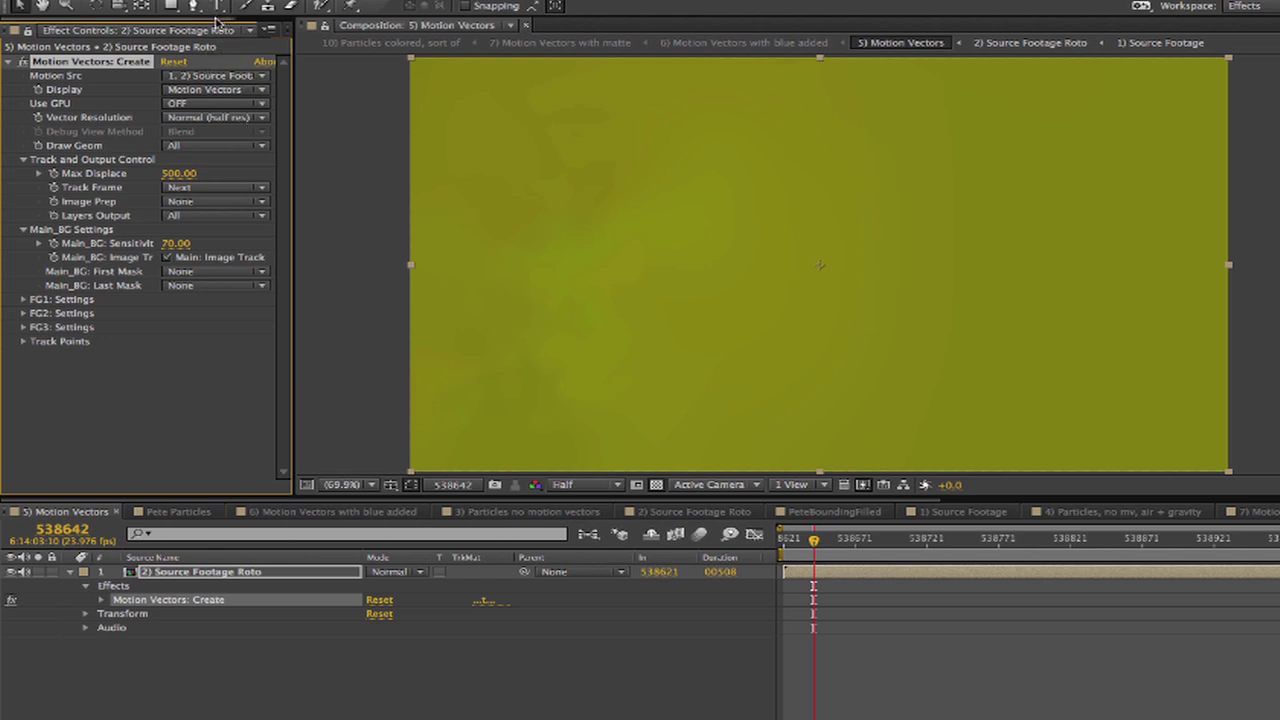
left_click_drag(216, 20, 284, 18)
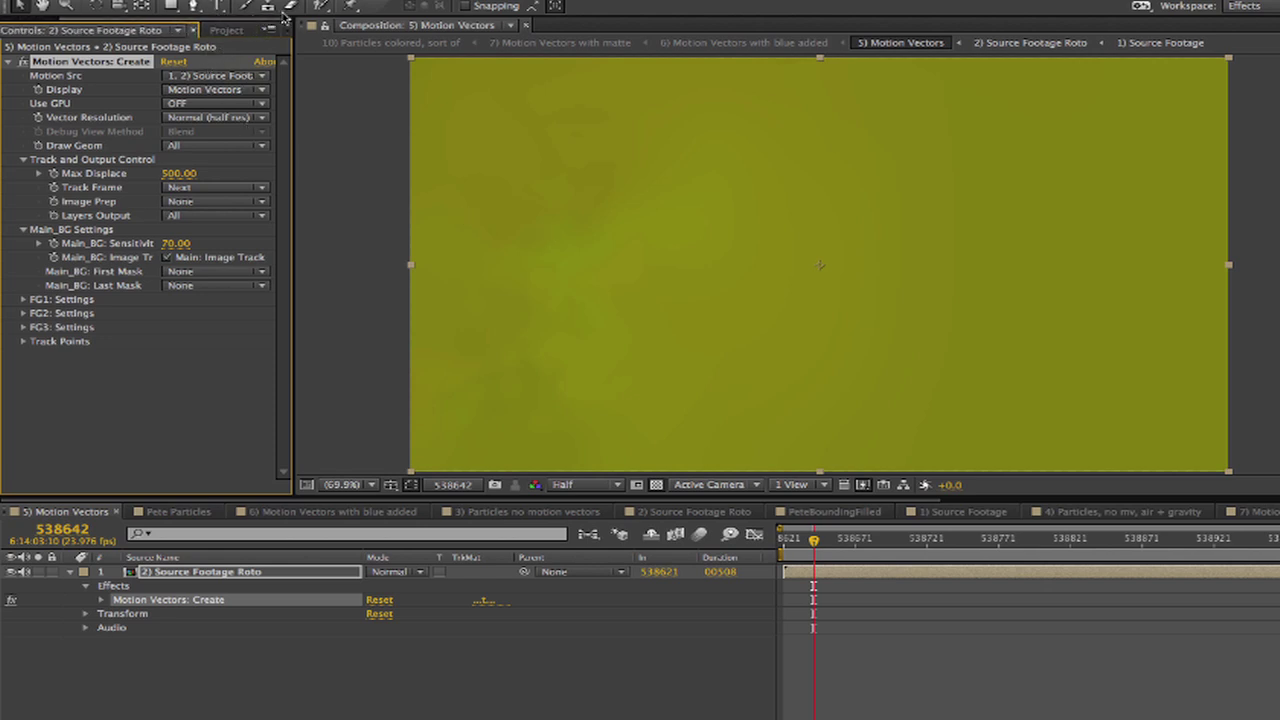
left_click(229, 31)
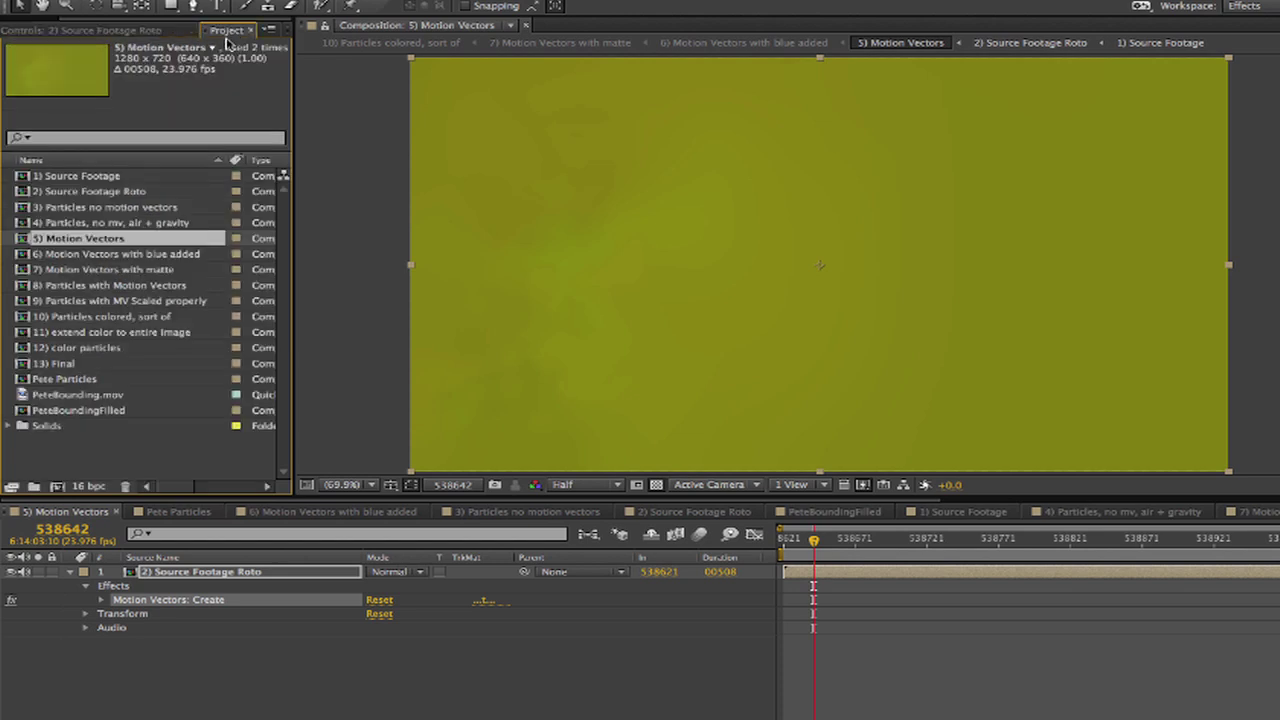
Step: Reconfirm 16 bits per channel depth in Project Settings
left_click(89, 487)
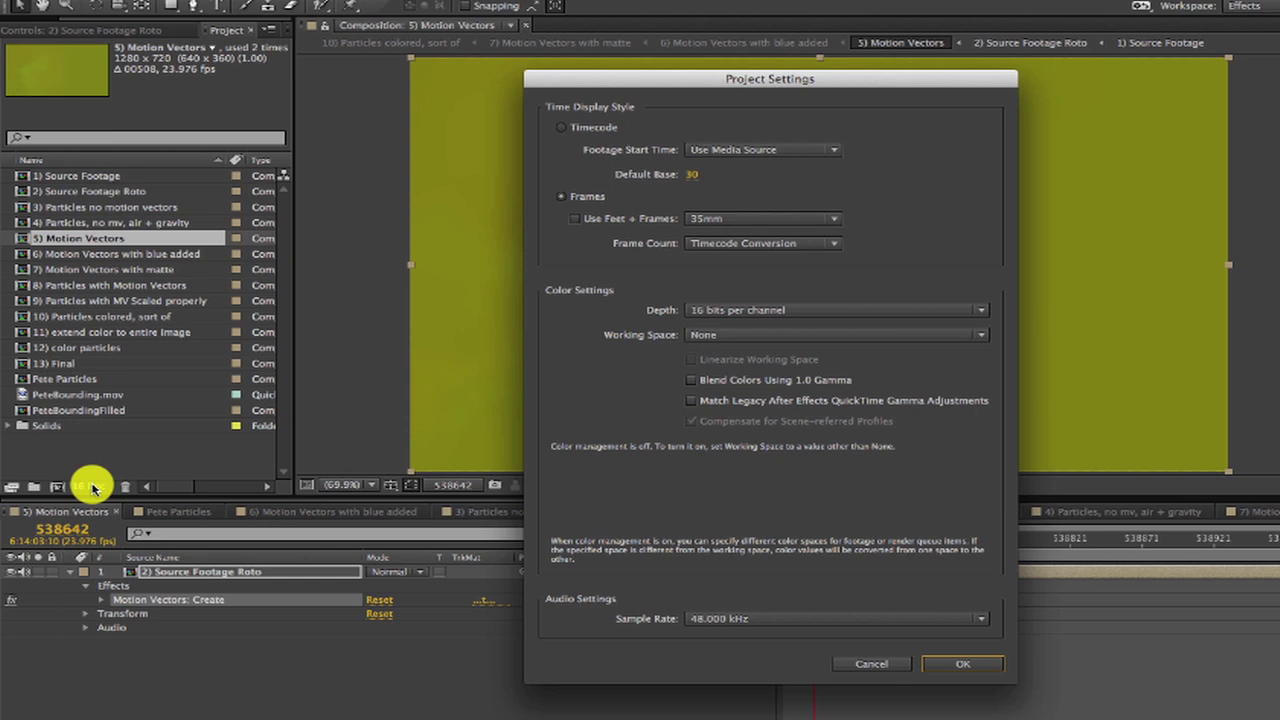
left_click(830, 312)
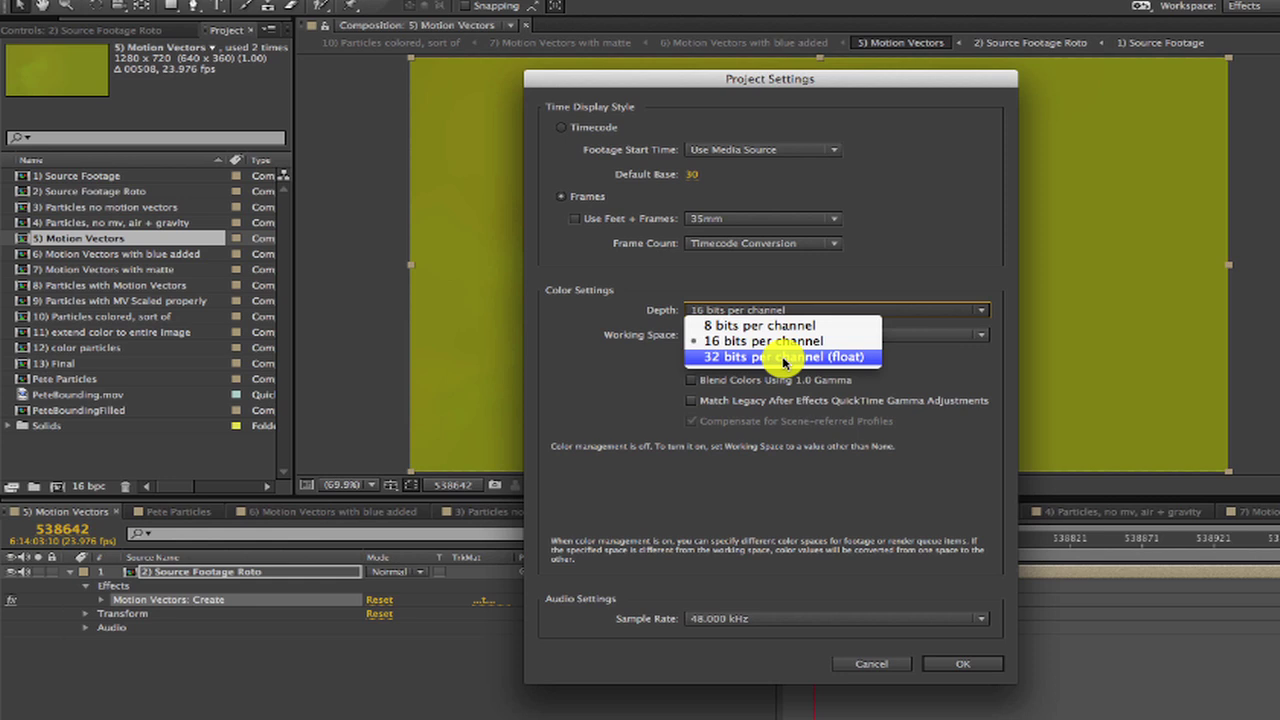
left_click(847, 455)
left_click(962, 663)
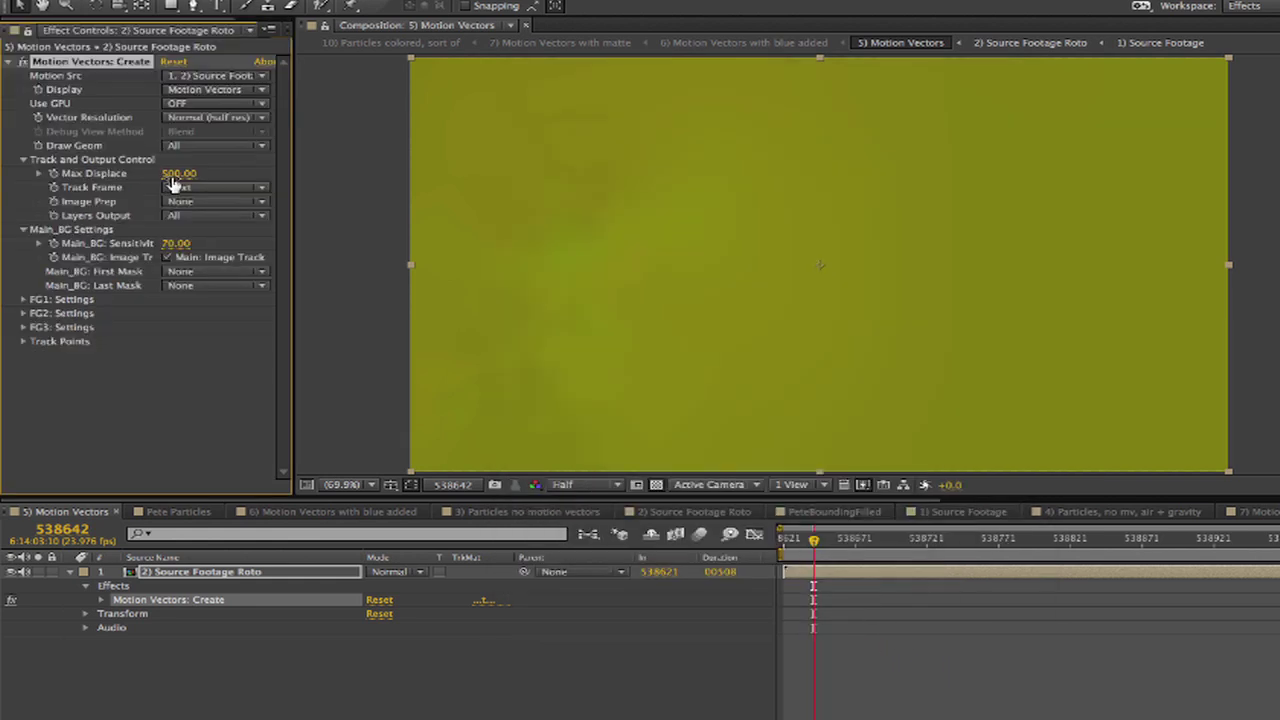
Step: Commit Max Displace 500, keep Track Frame at Next, and set Use GPU to ON
left_click(195, 192)
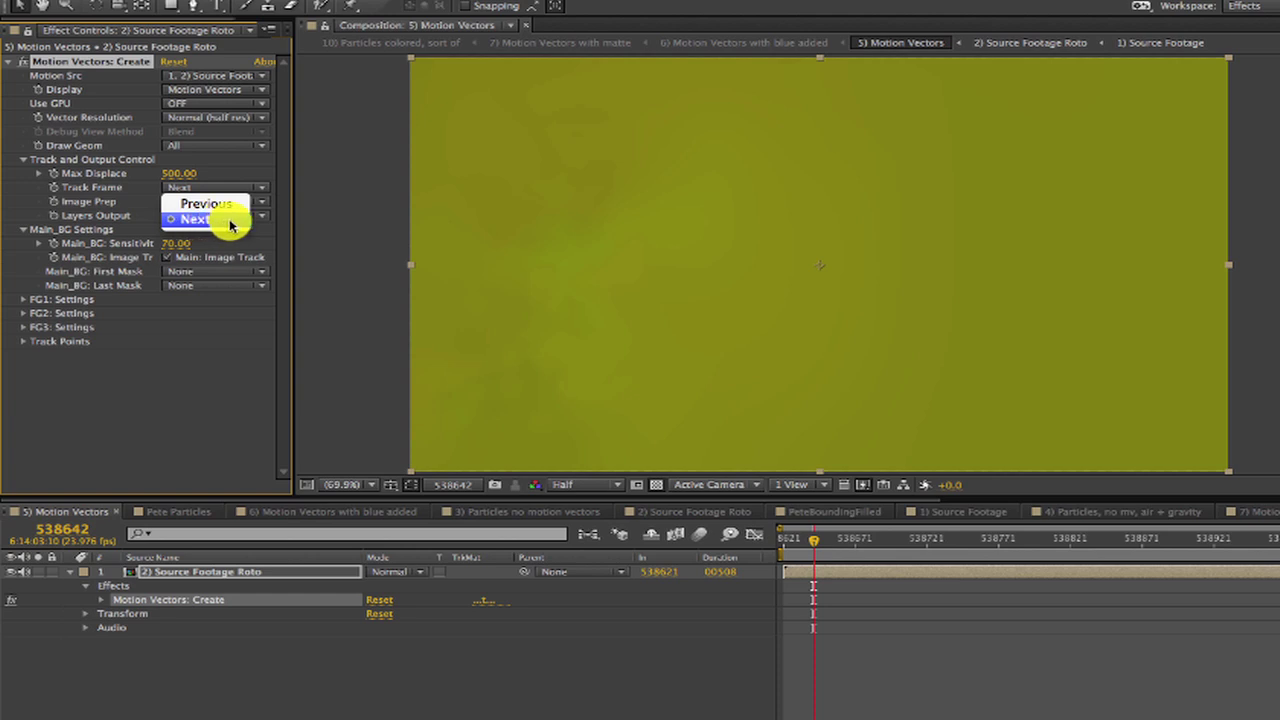
left_click(237, 231)
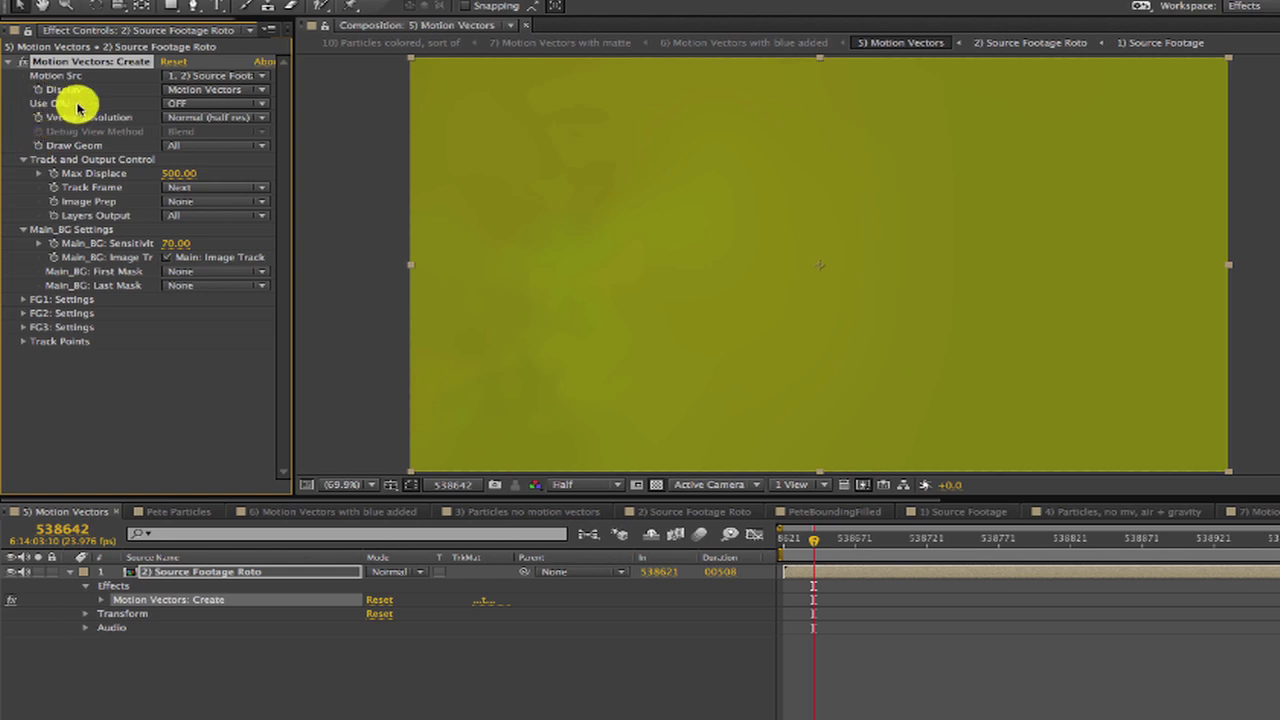
left_click(206, 104)
left_click(199, 137)
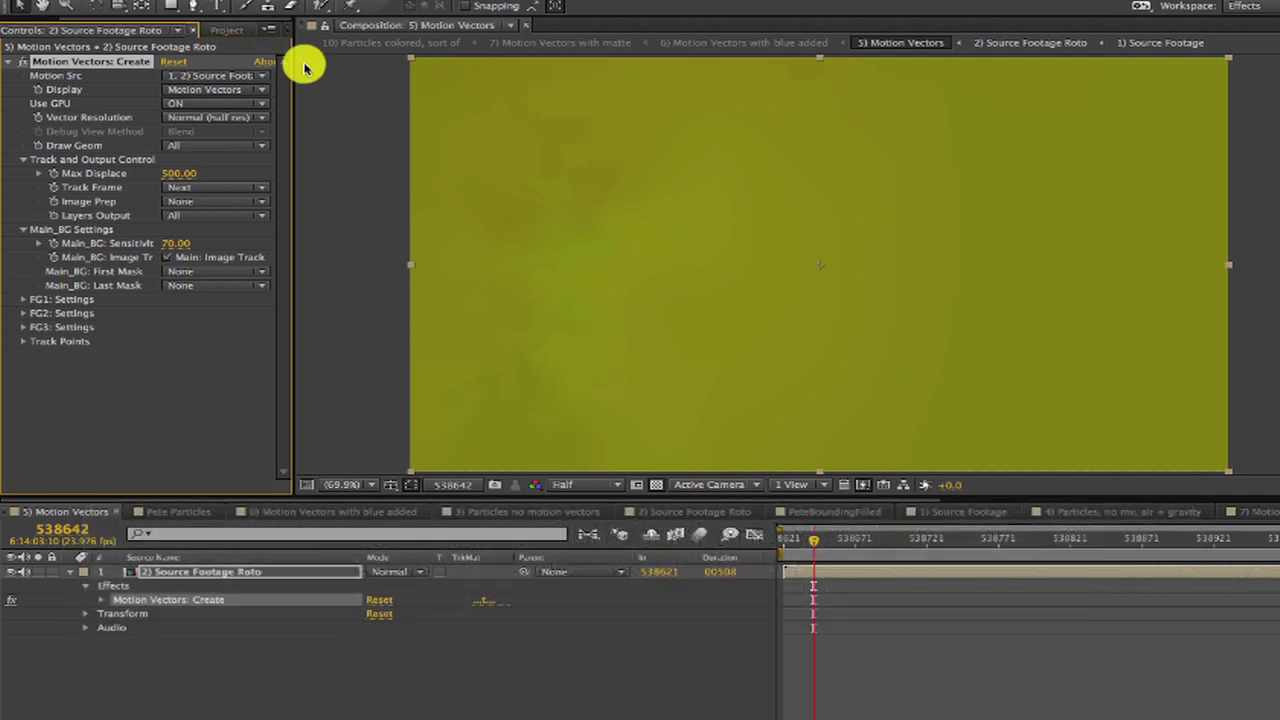
Step: In 6) Motion Vectors with blue added, create a solid with blue set to 16,384
left_click(217, 31)
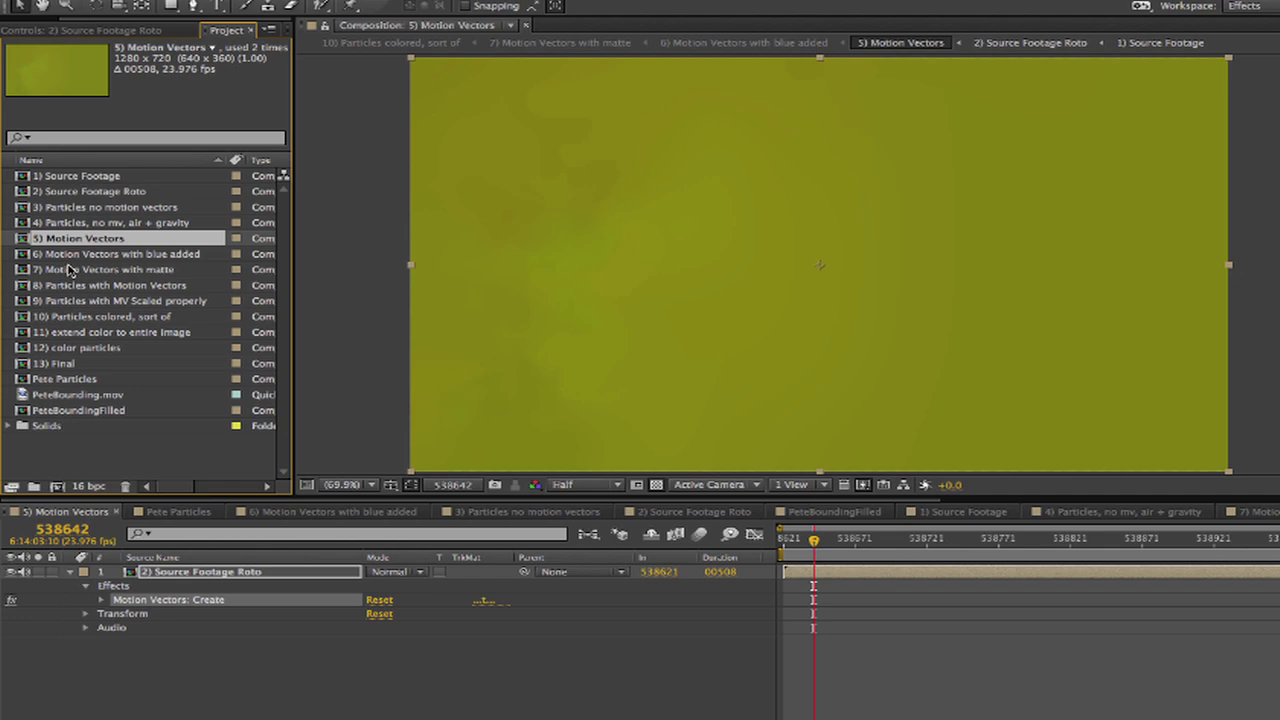
double_click(84, 254)
left_click(339, 8)
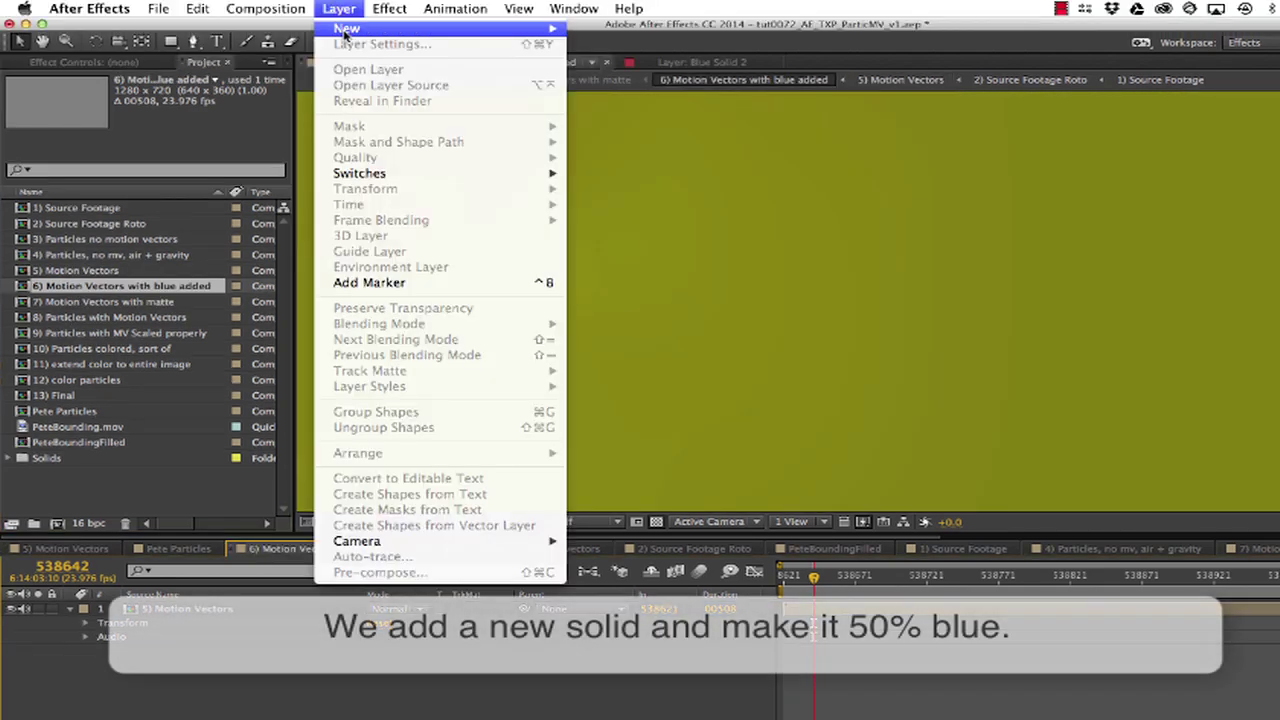
mouse_move(346, 28)
left_click(608, 49)
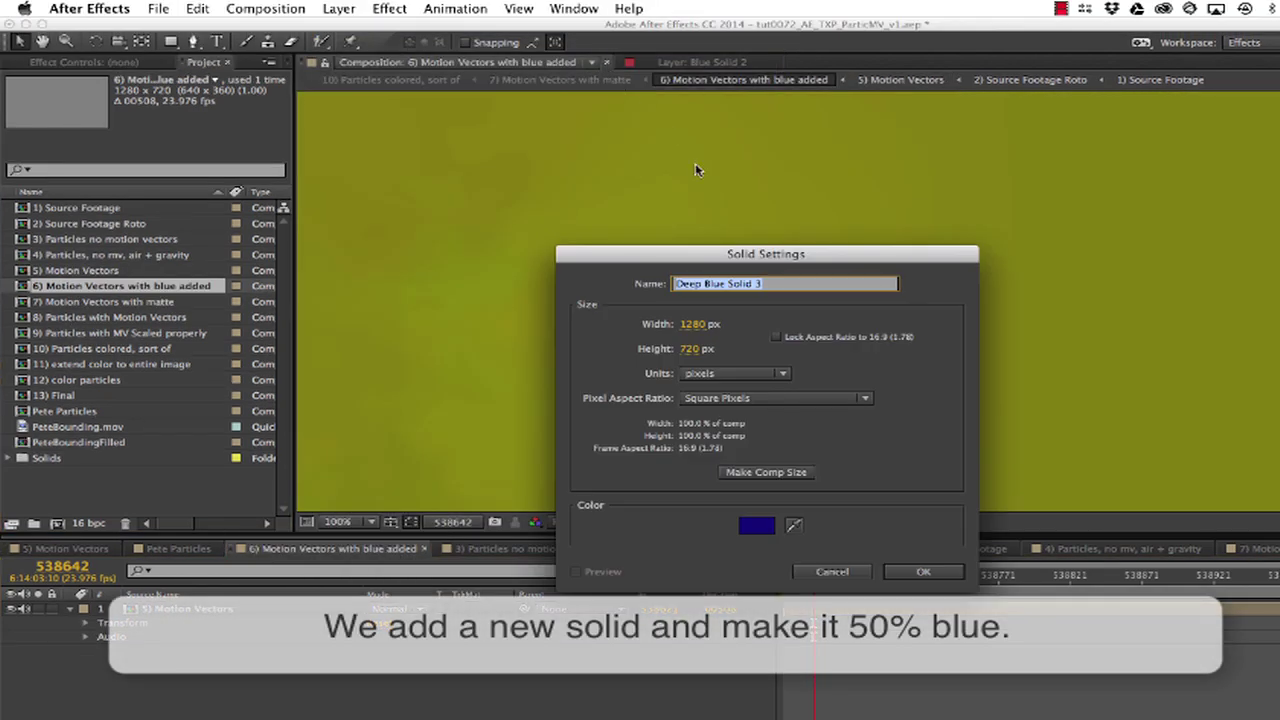
left_click(757, 527)
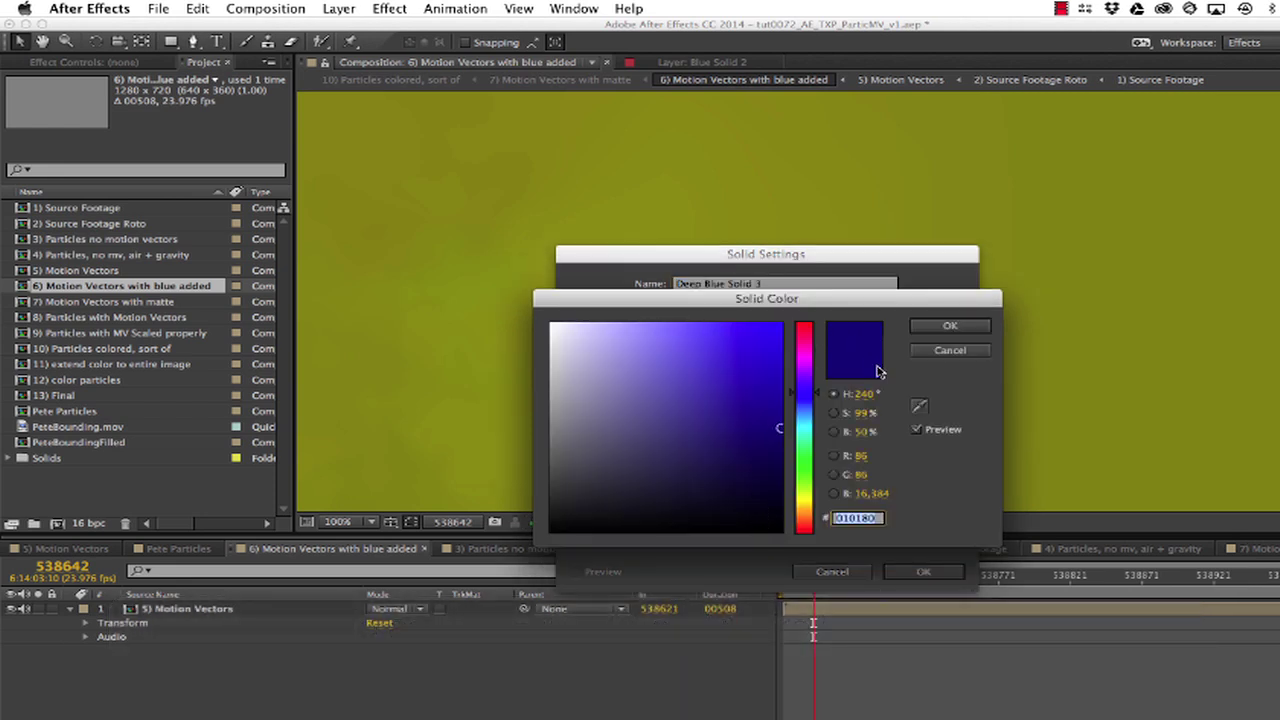
left_click(871, 494)
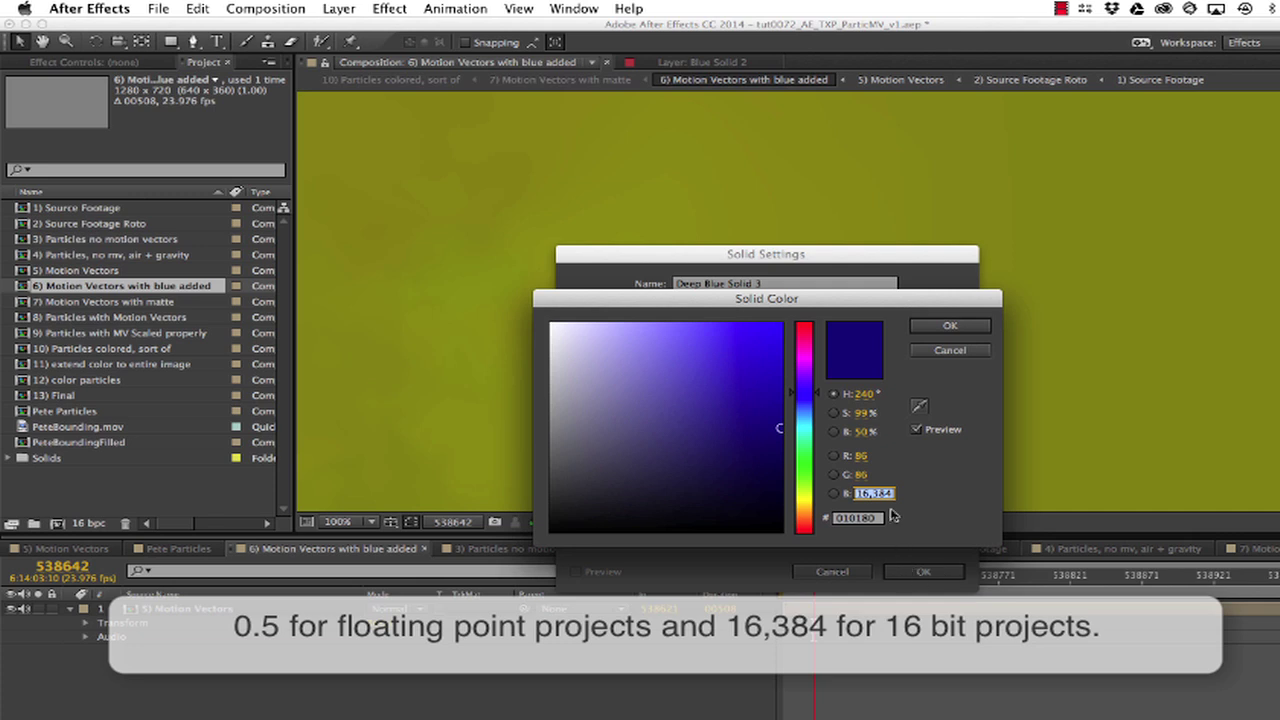
key("Return")
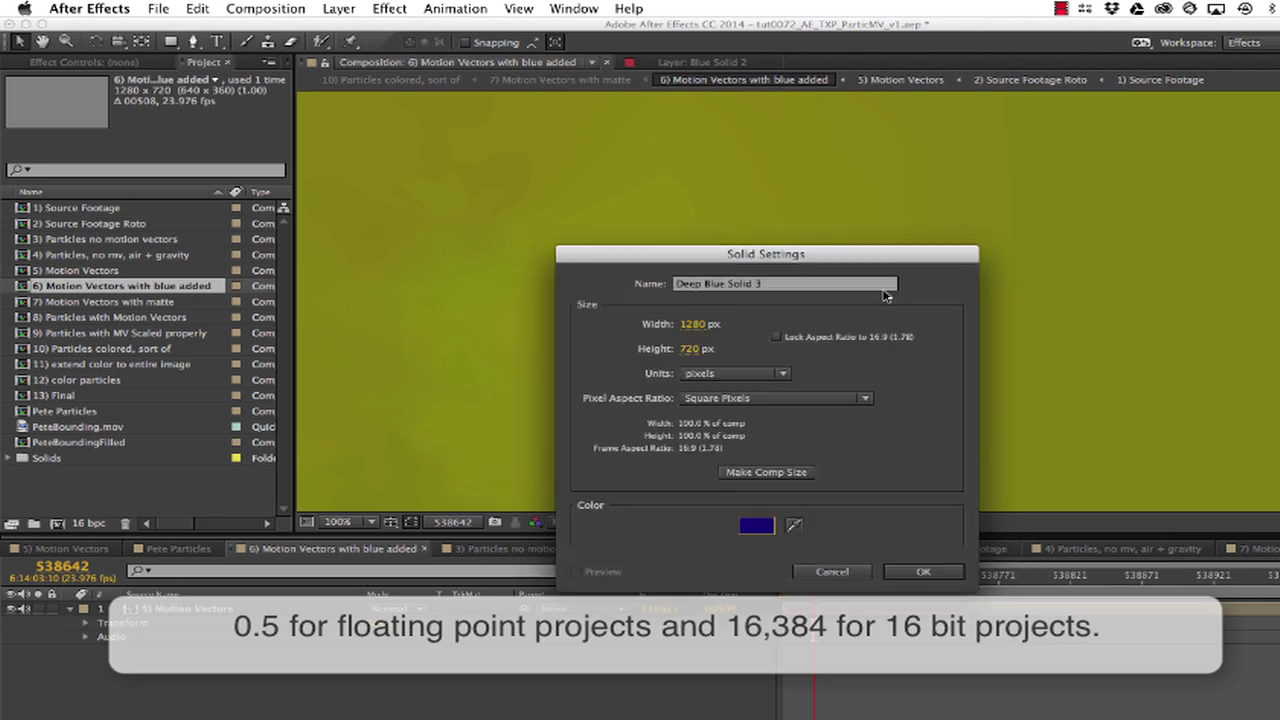
left_click(924, 572)
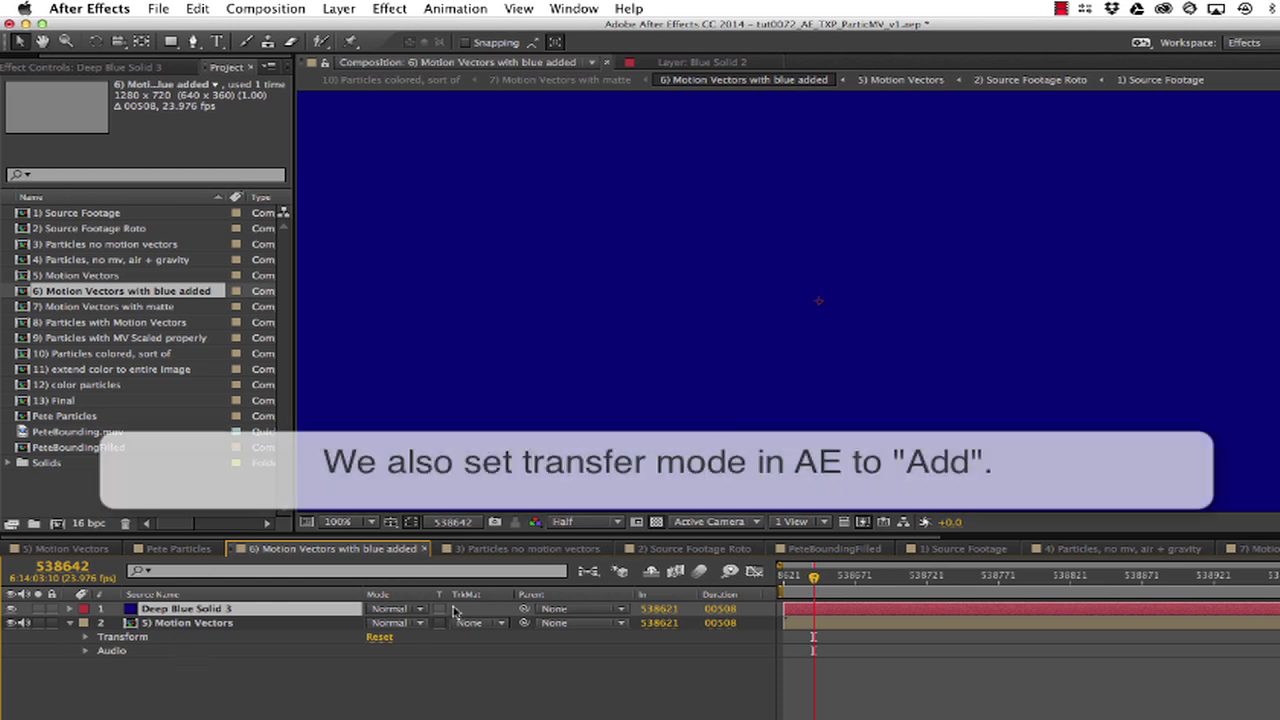
Step: Set the blue solid's blending mode to Add
left_click(399, 610)
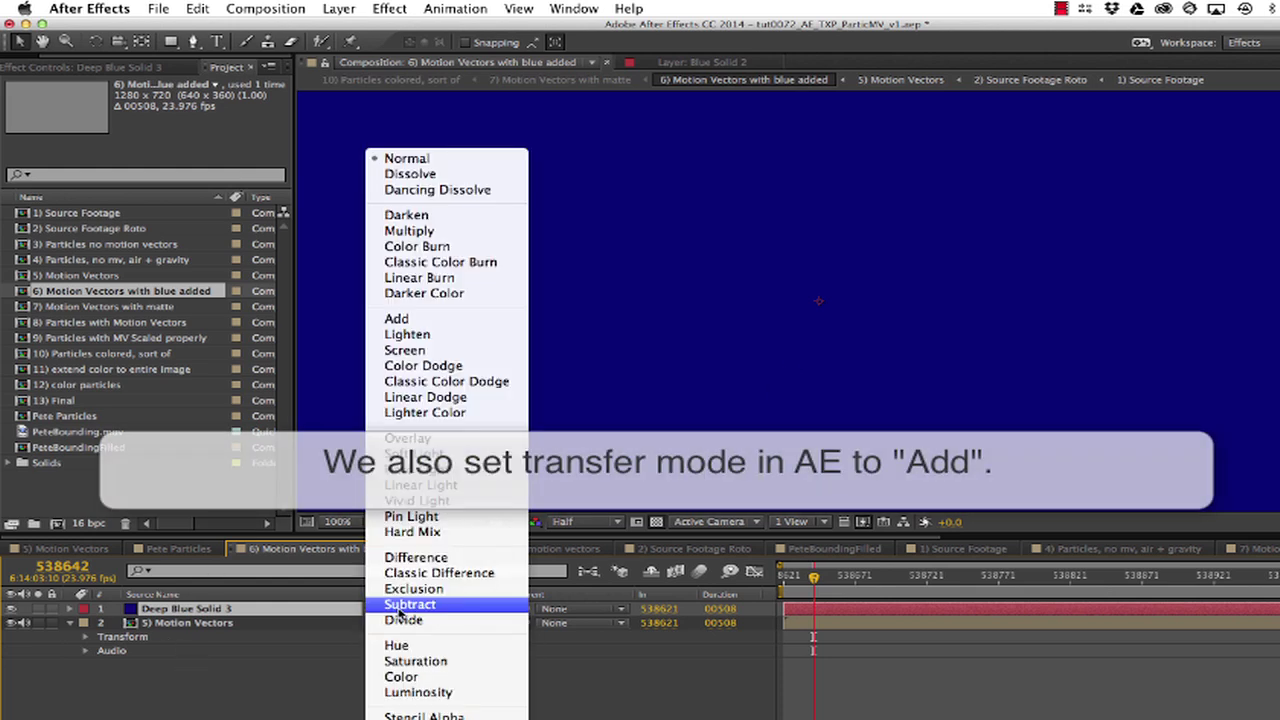
left_click(394, 320)
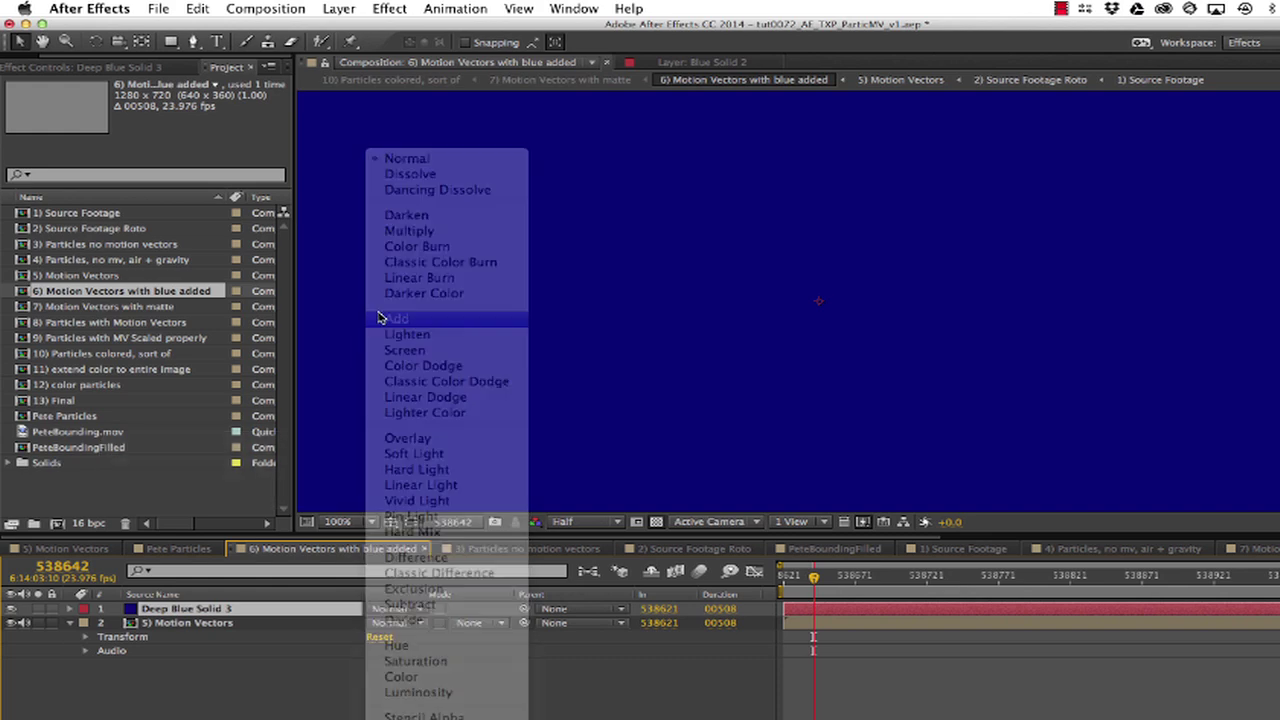
double_click(100, 306)
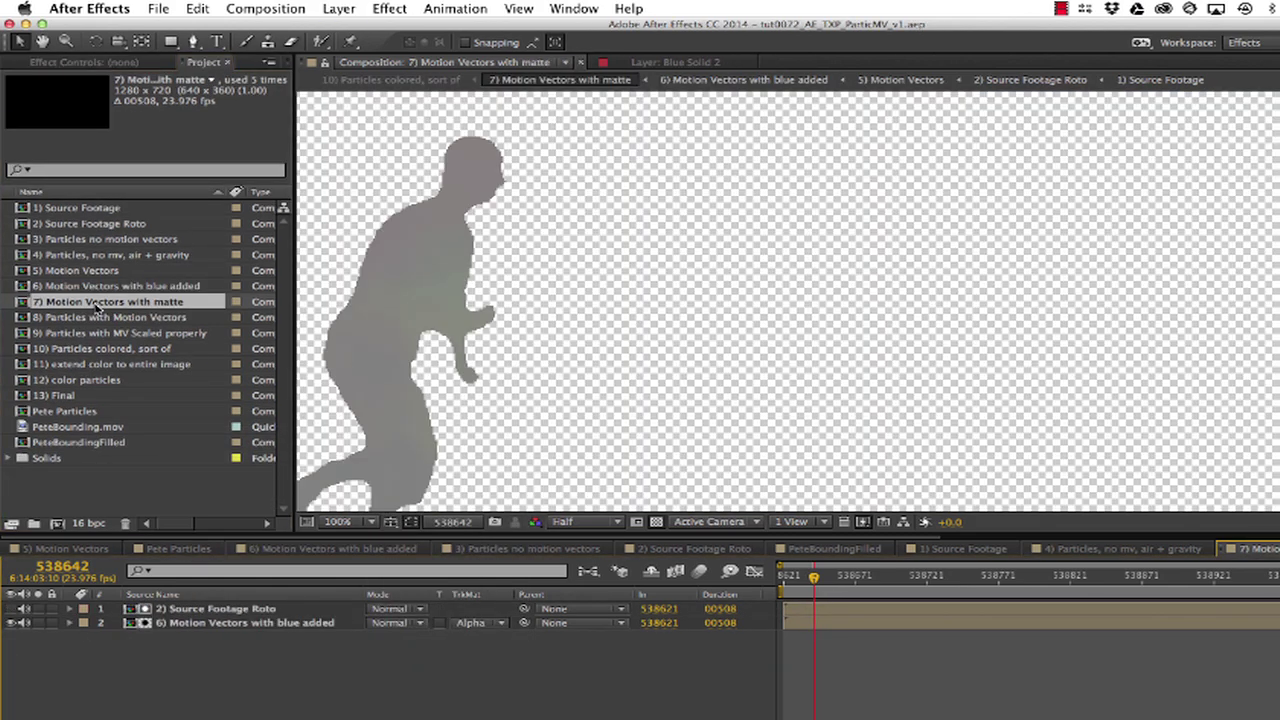
Step: Select the 2) Source Footage Roto layer and preview the matted vector silhouette
left_click(227, 614)
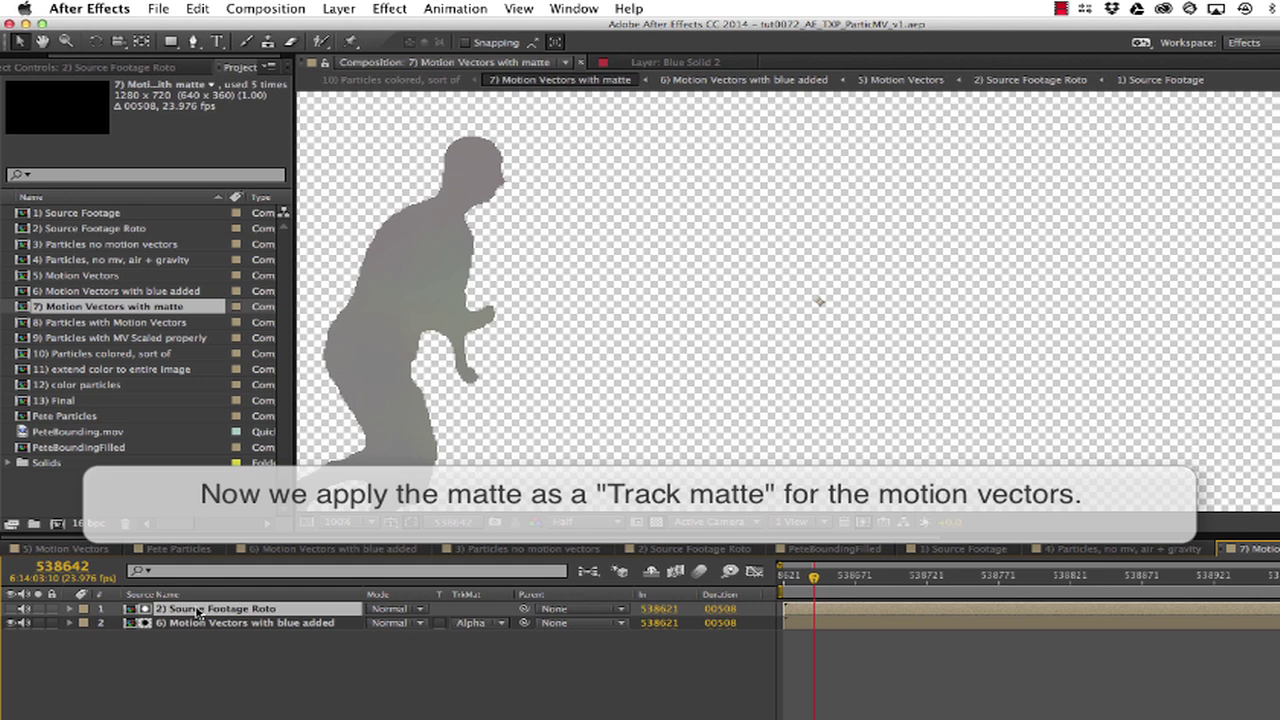
key("space")
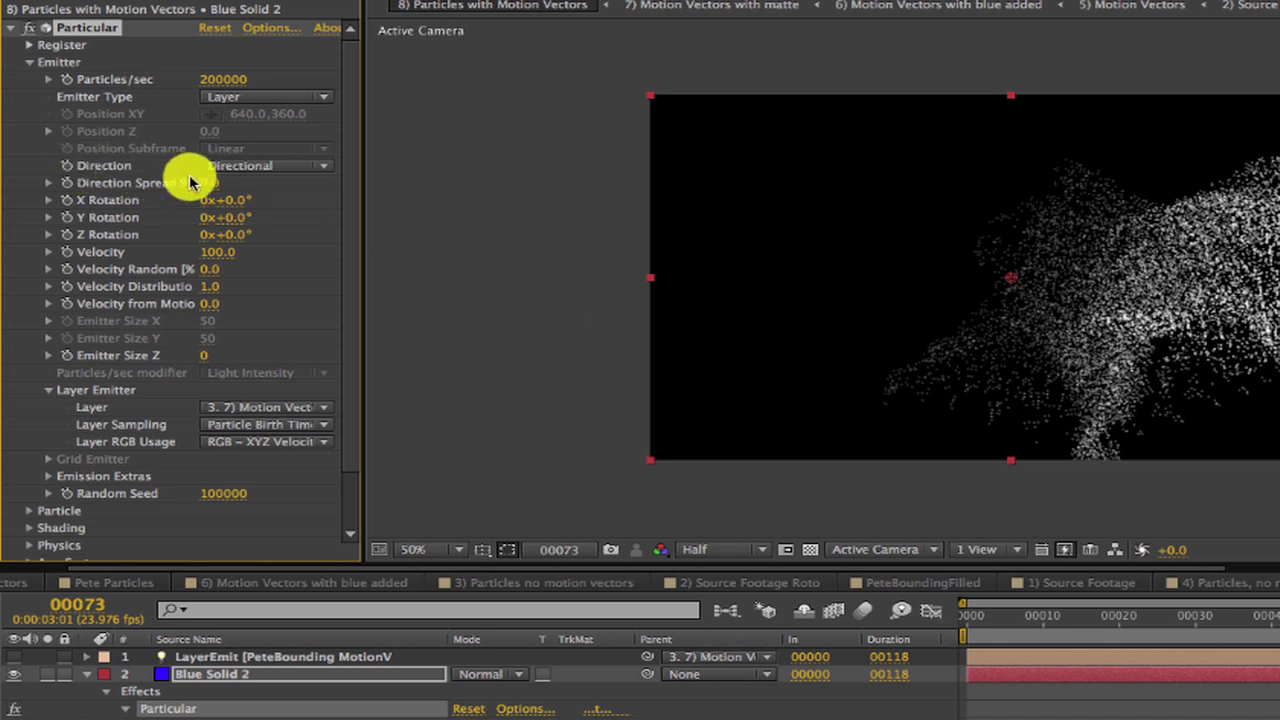
Step: Keep Particular's direction Directional and emit from the 7) Motion Vectors with matte layer
left_click(262, 167)
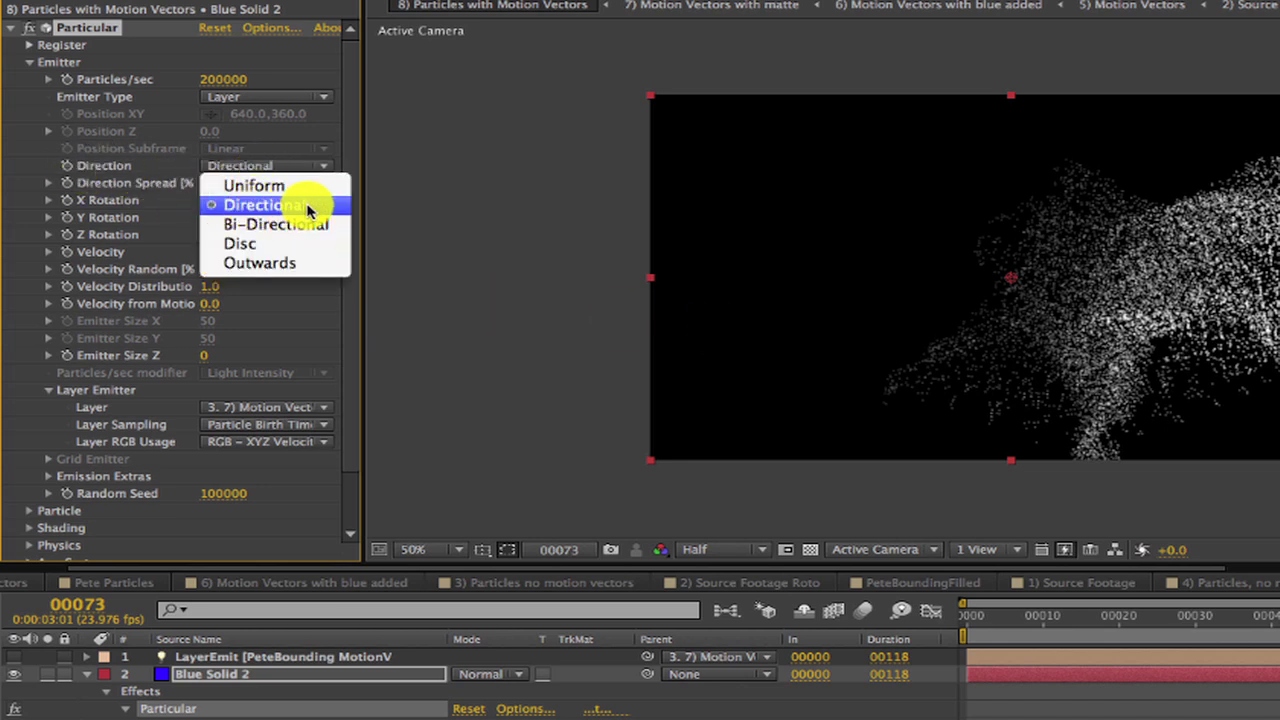
left_click(245, 207)
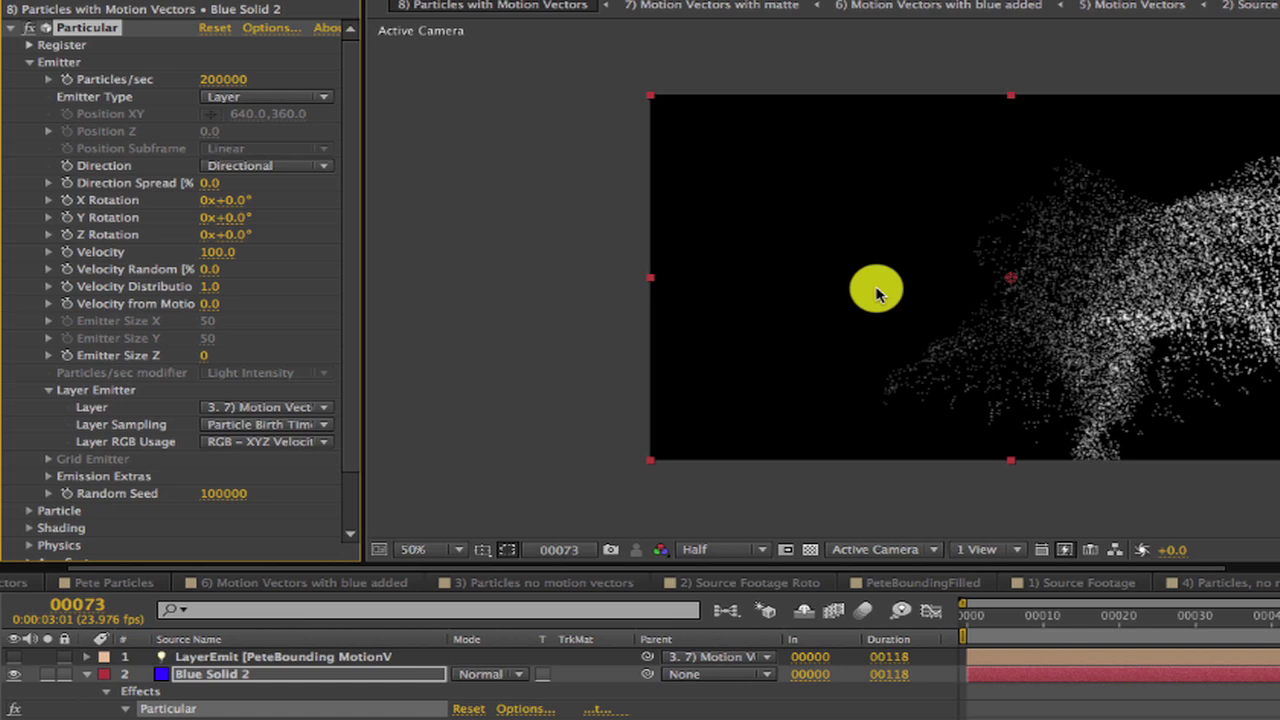
left_click(271, 407)
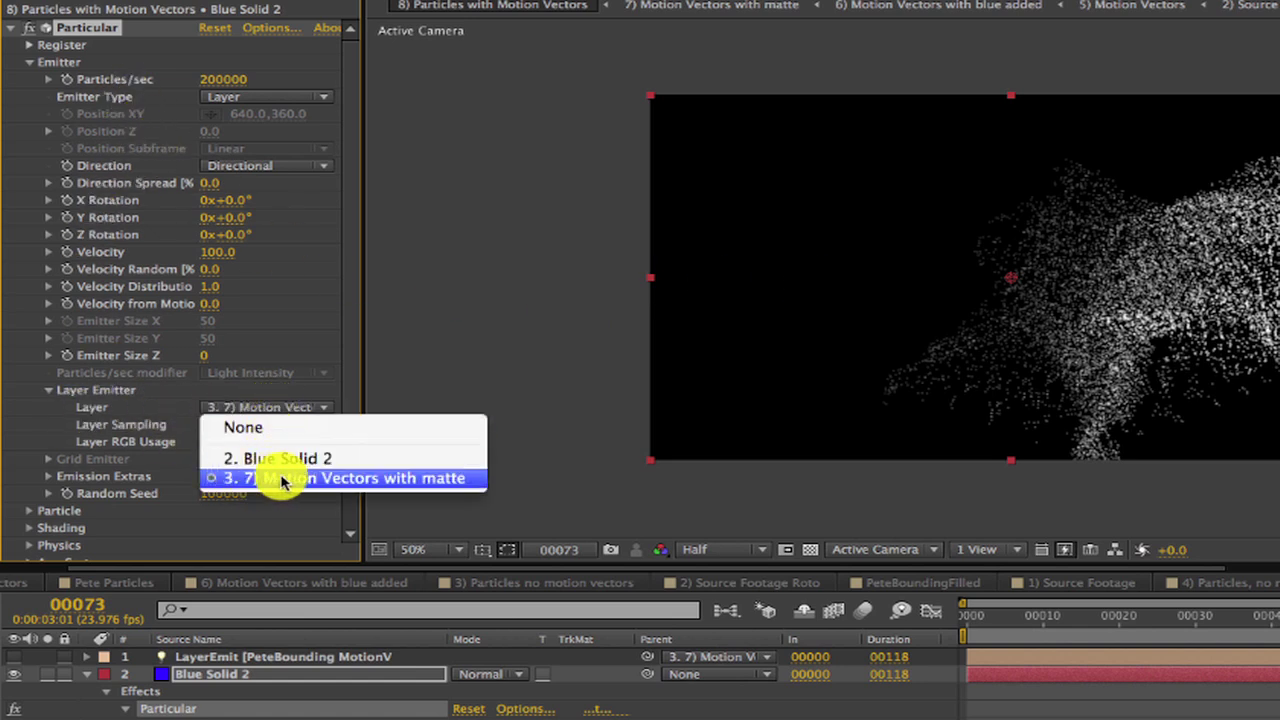
left_click(455, 480)
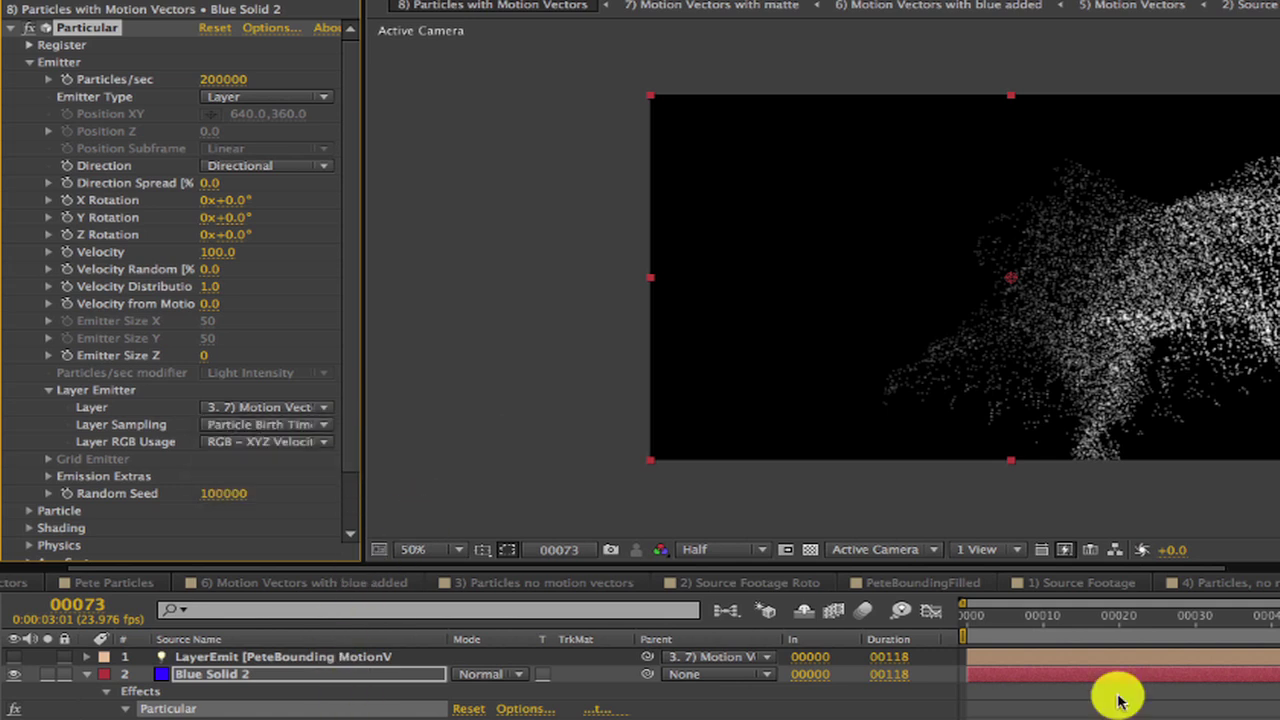
Step: Keep sampling at Particle Birth Time with RGB – XYZ Velocity, then view frame 18
left_click(252, 424)
left_click(294, 472)
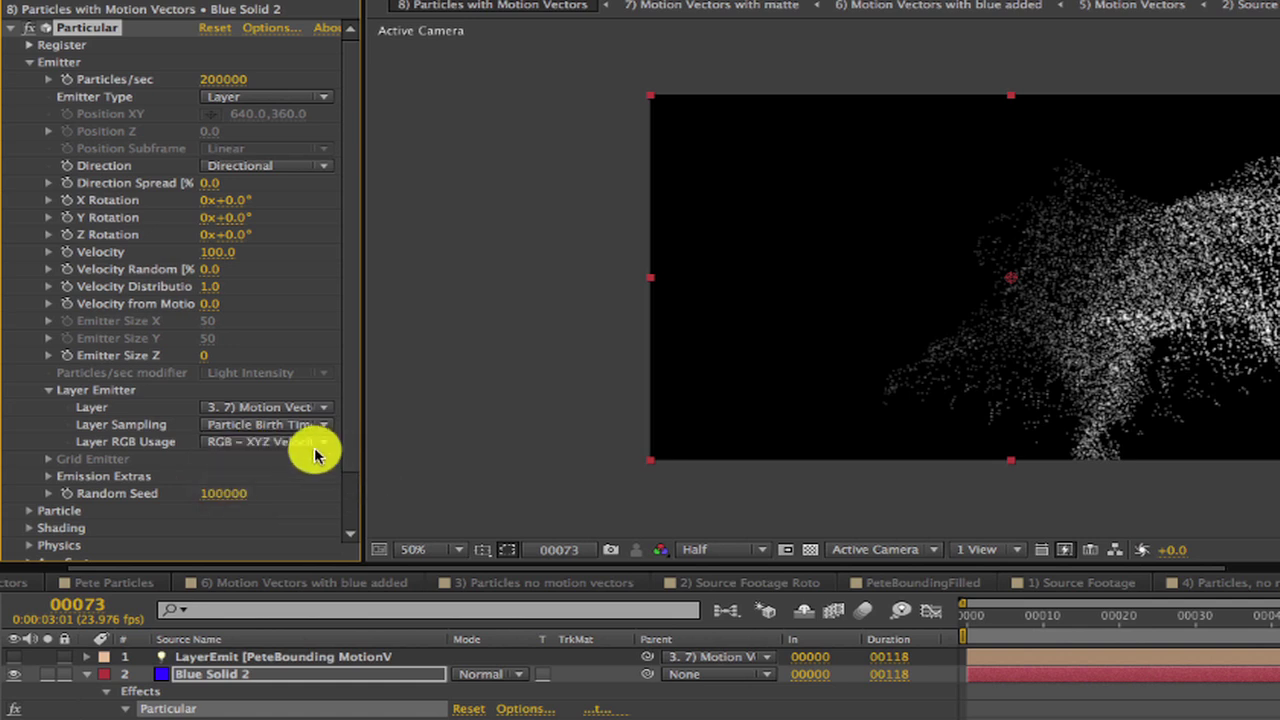
left_click(212, 442)
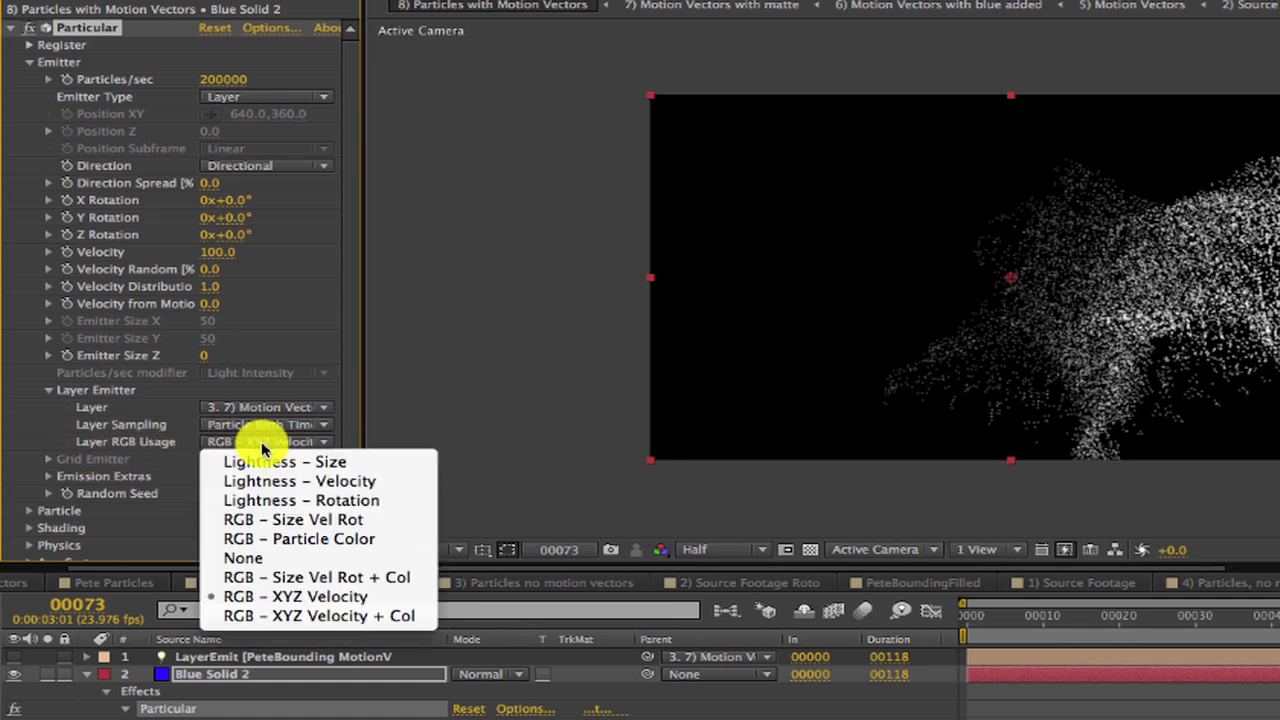
left_click(278, 600)
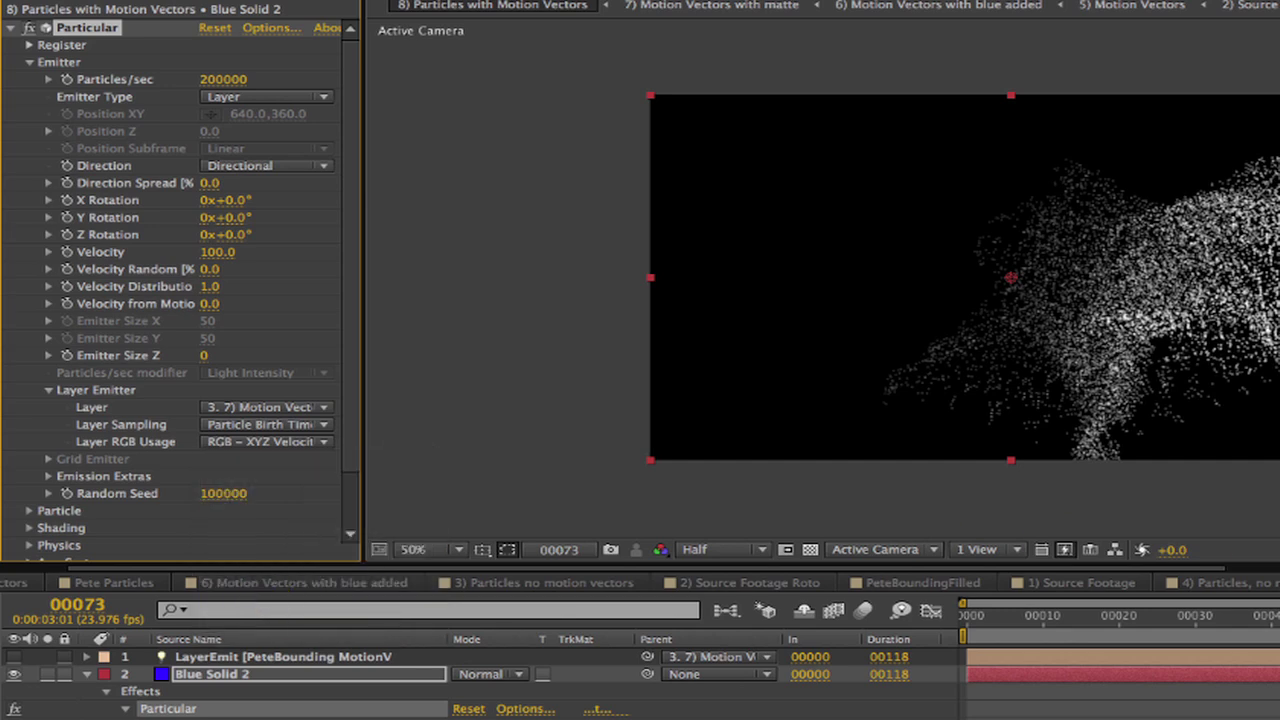
left_click(1103, 616)
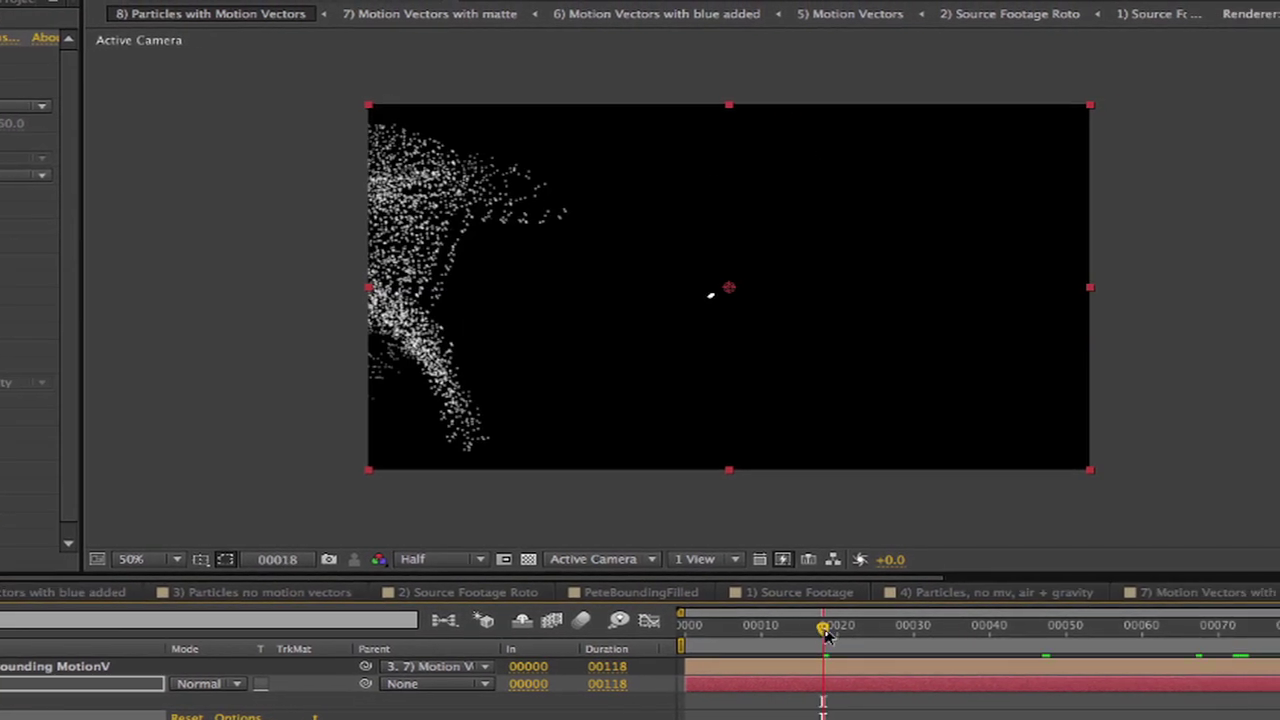
Step: Play the 8) Particles with Motion Vectors animation from frame 0, then rewind to the start
left_click_drag(825, 632, 697, 640)
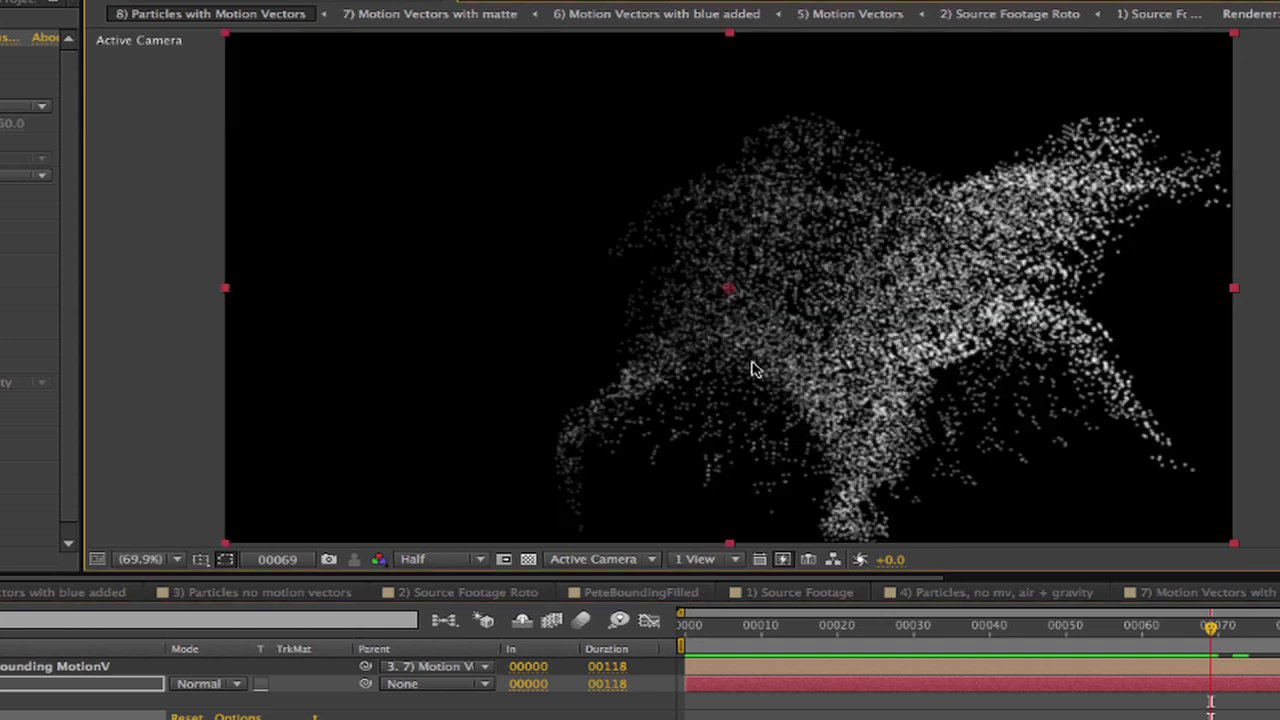
left_click_drag(1218, 628, 693, 612)
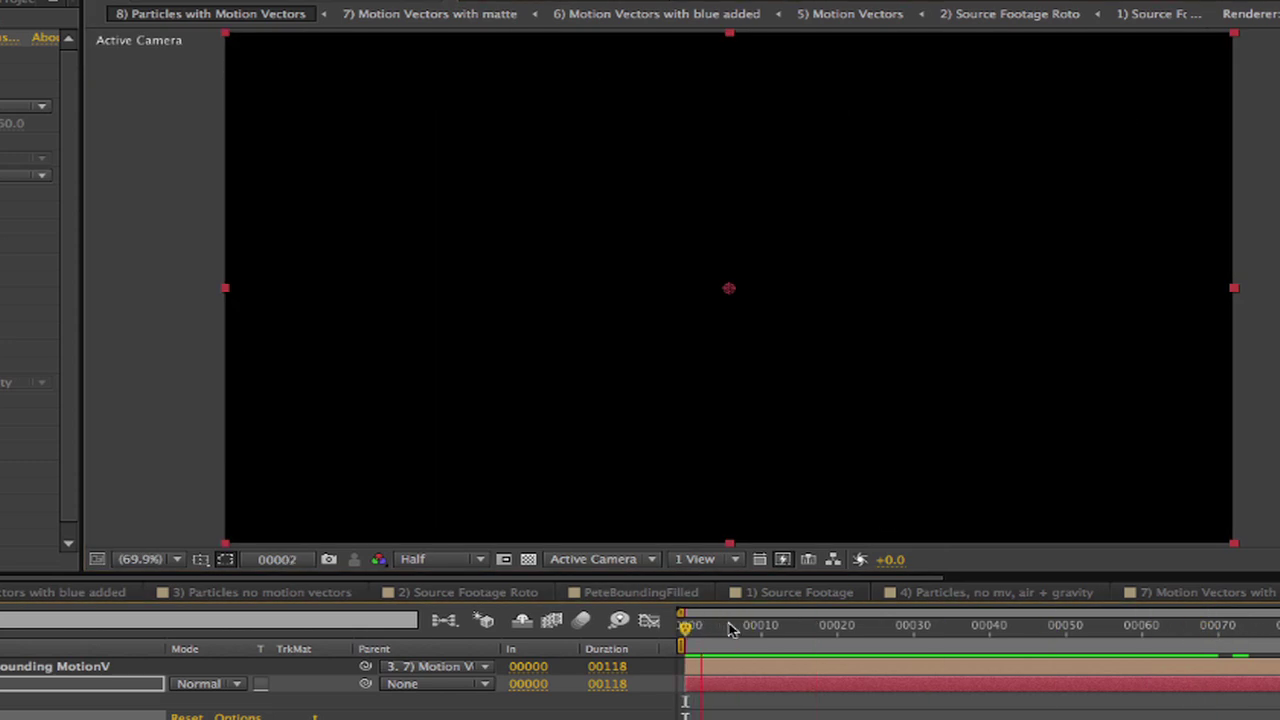
key("space")
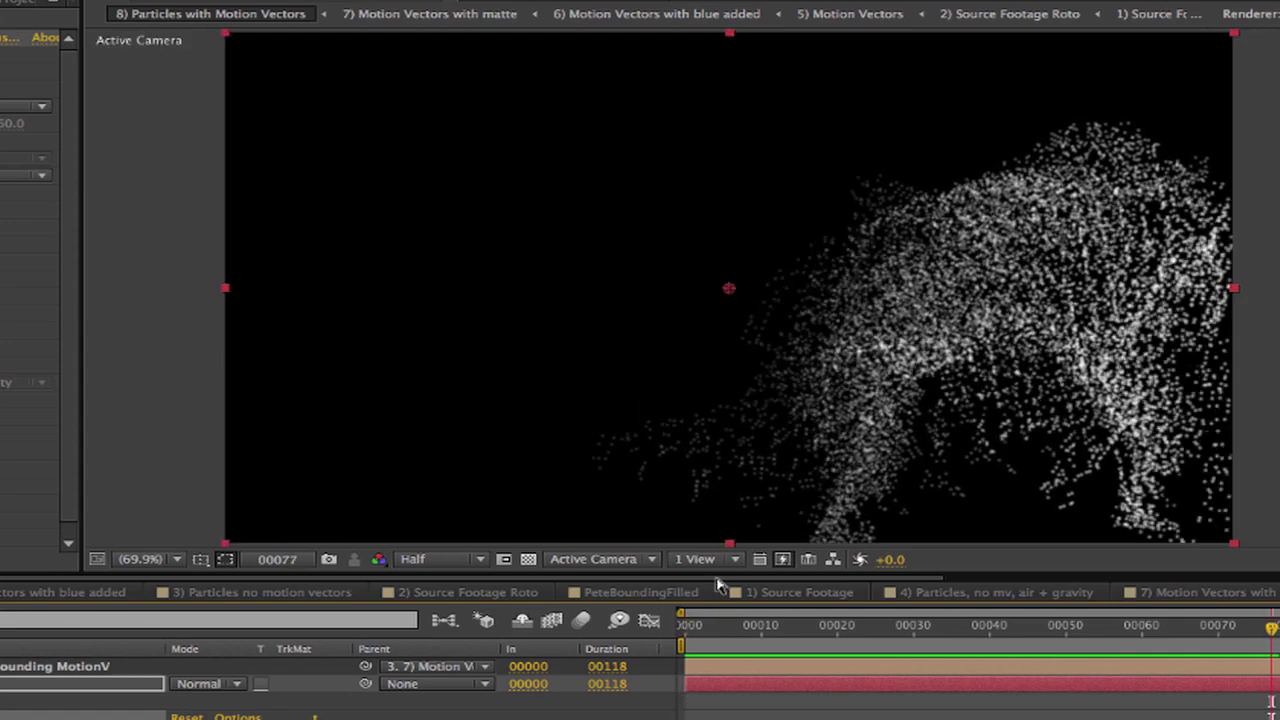
left_click_drag(1216, 626, 1188, 626)
key("Home")
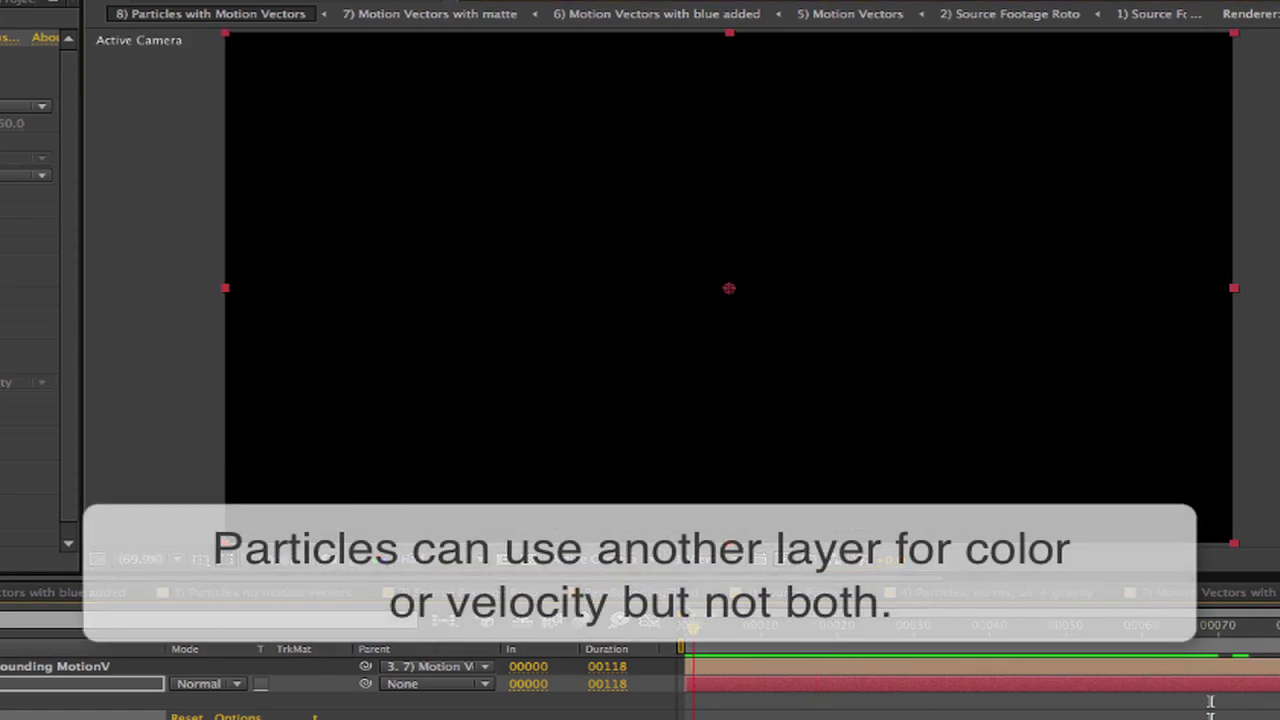
key("space")
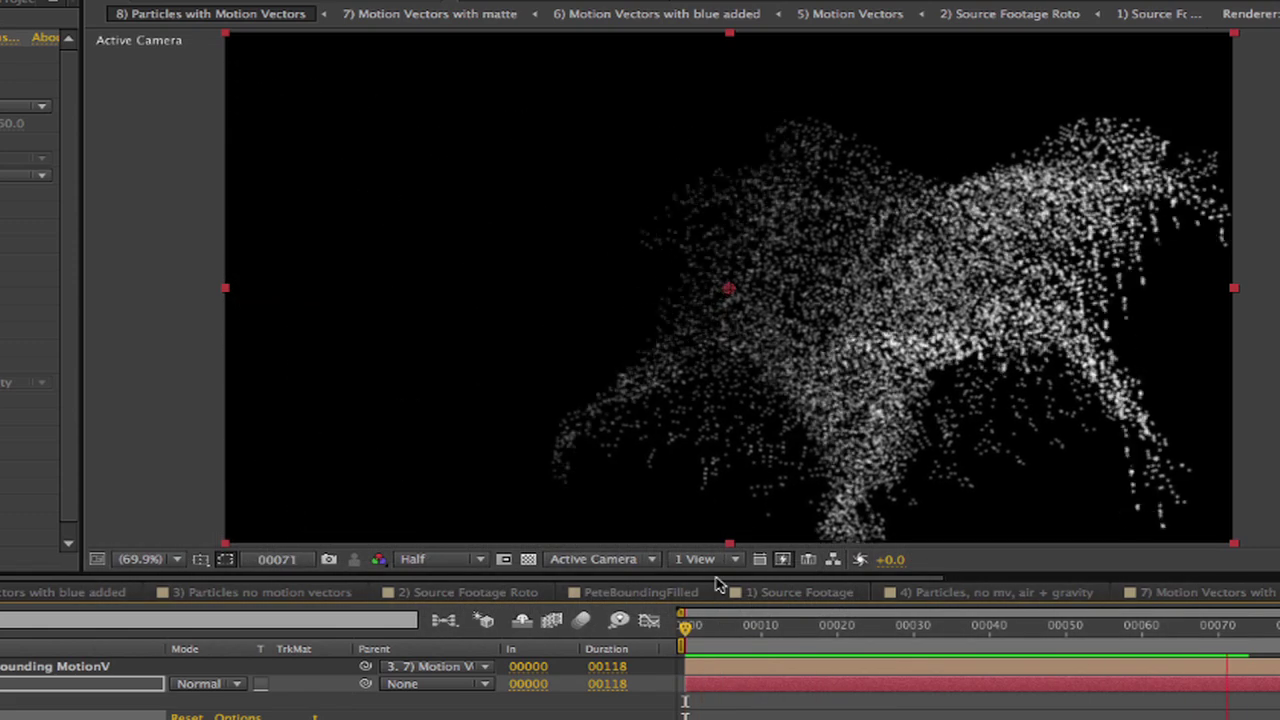
left_click_drag(1268, 626, 690, 610)
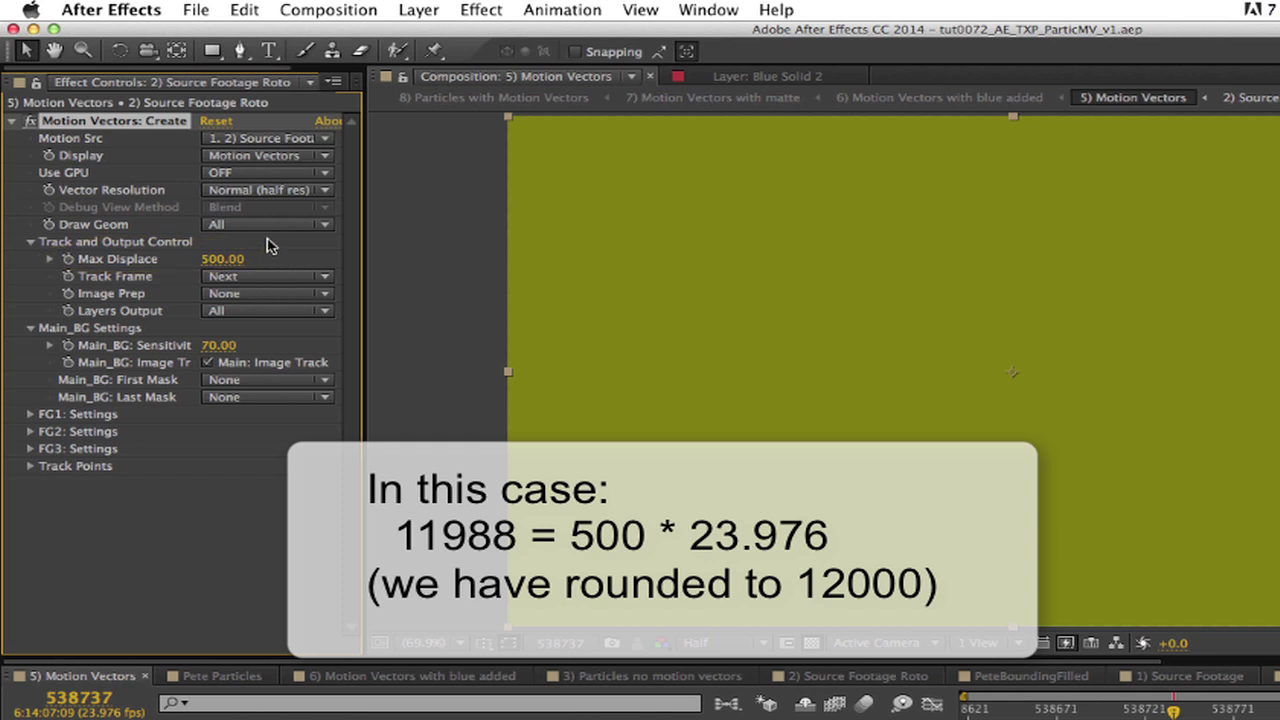
Step: Check the 5) Motion Vectors frame rate and set Particular's Velocity to 12000
left_click(280, 68)
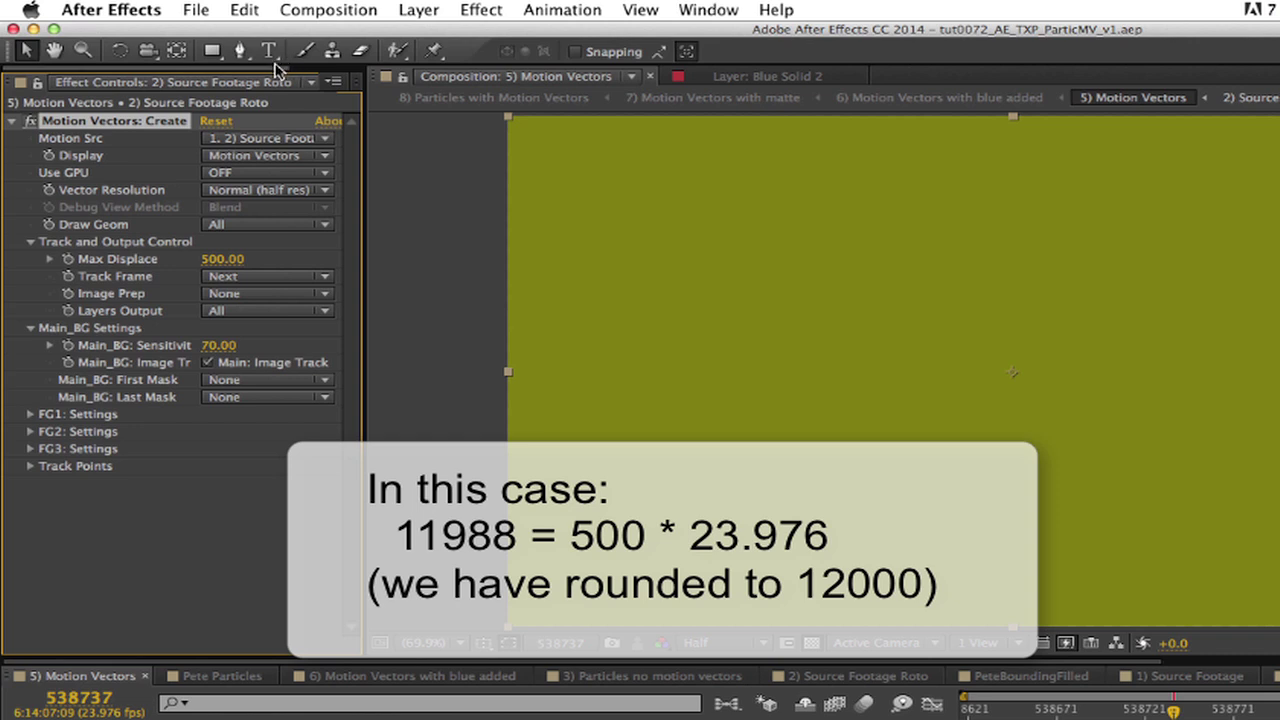
left_click(283, 82)
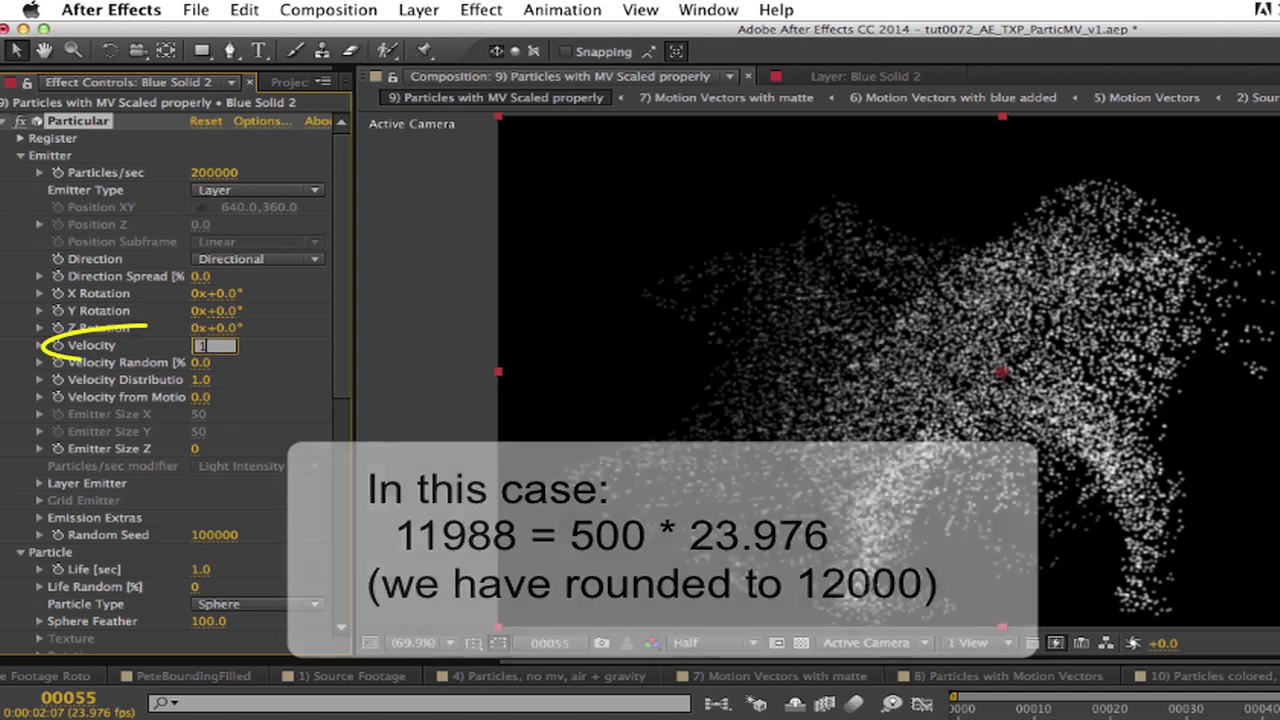
type("120")
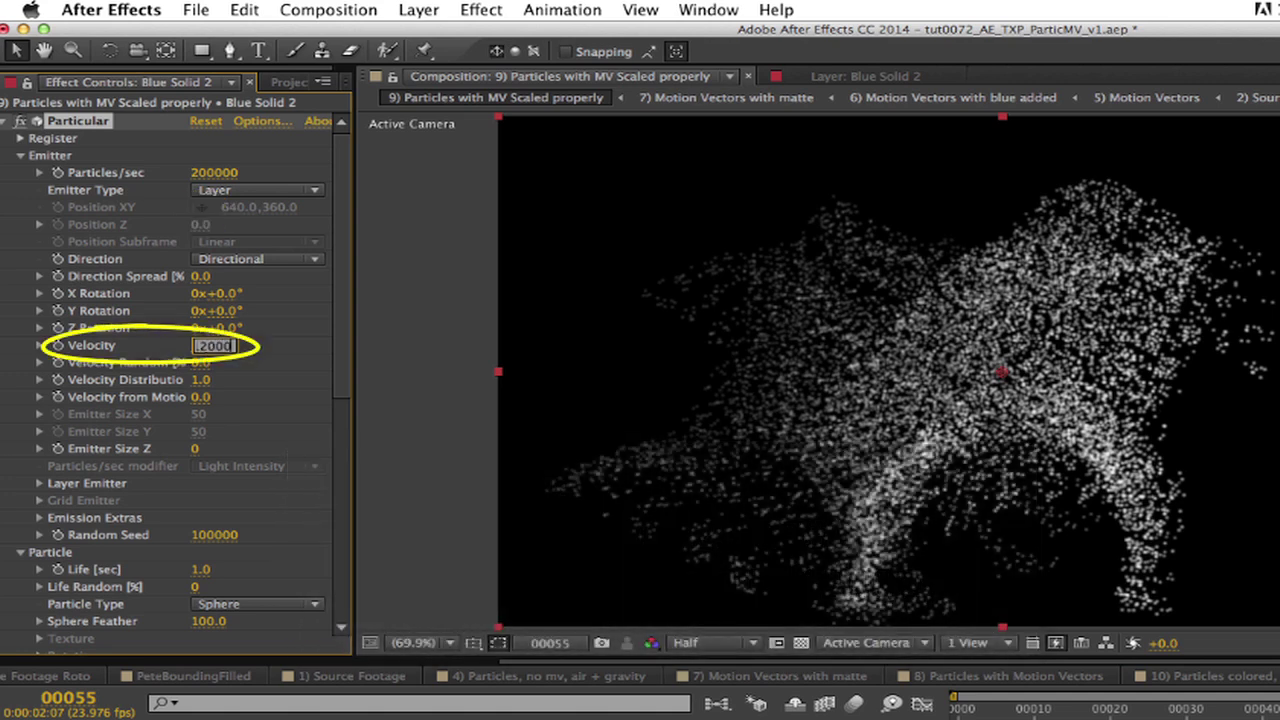
type("00")
key("Return")
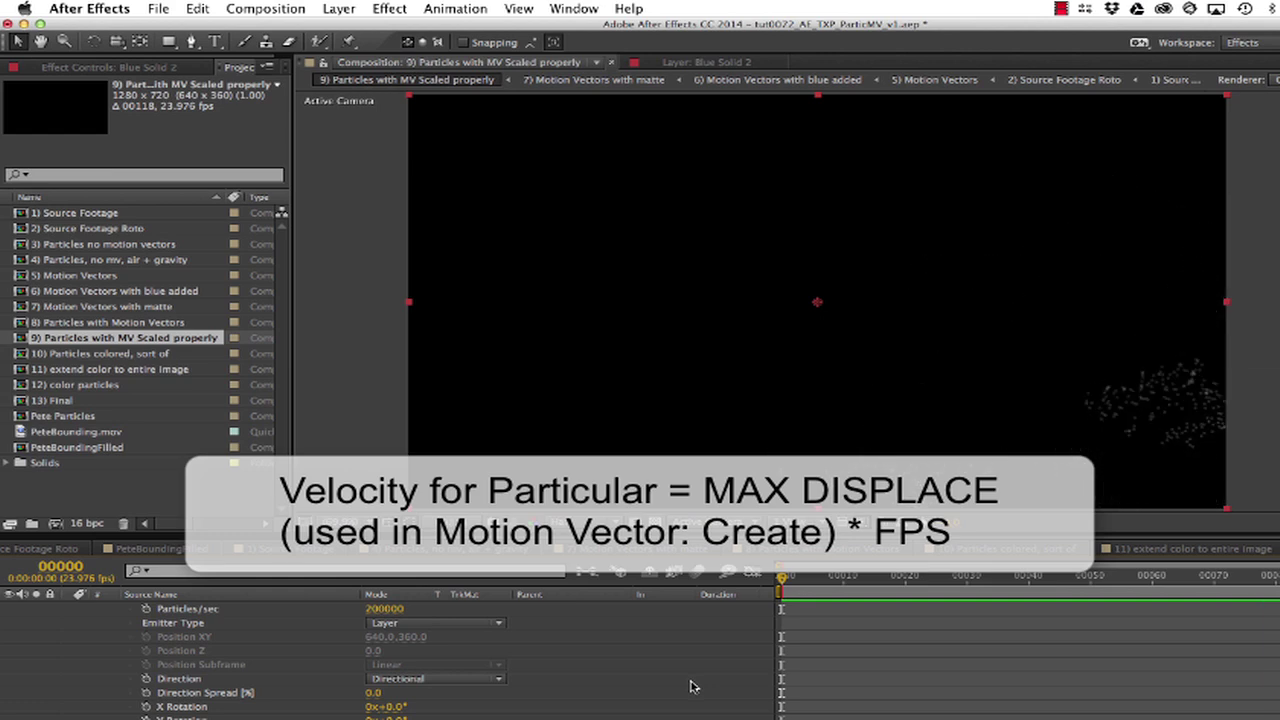
Step: Stop the preview and keep Blue Solid 2's Particular physics model on Air
key("space")
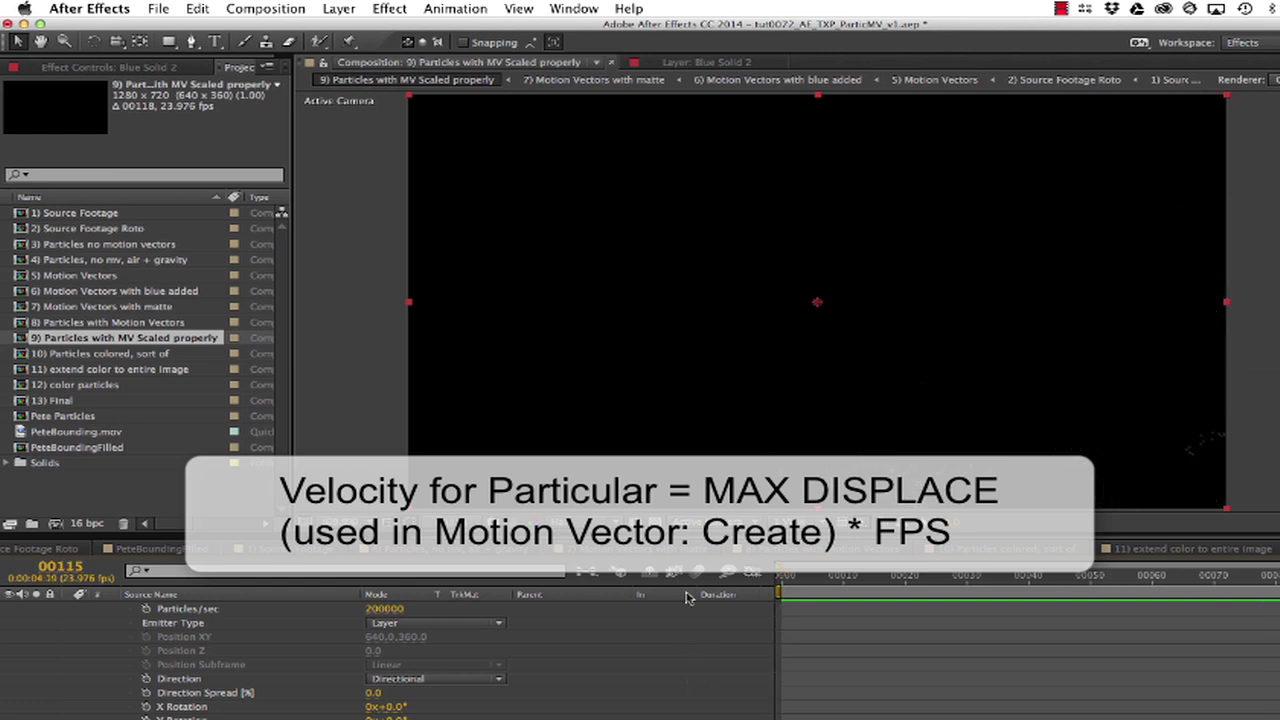
left_click(778, 389)
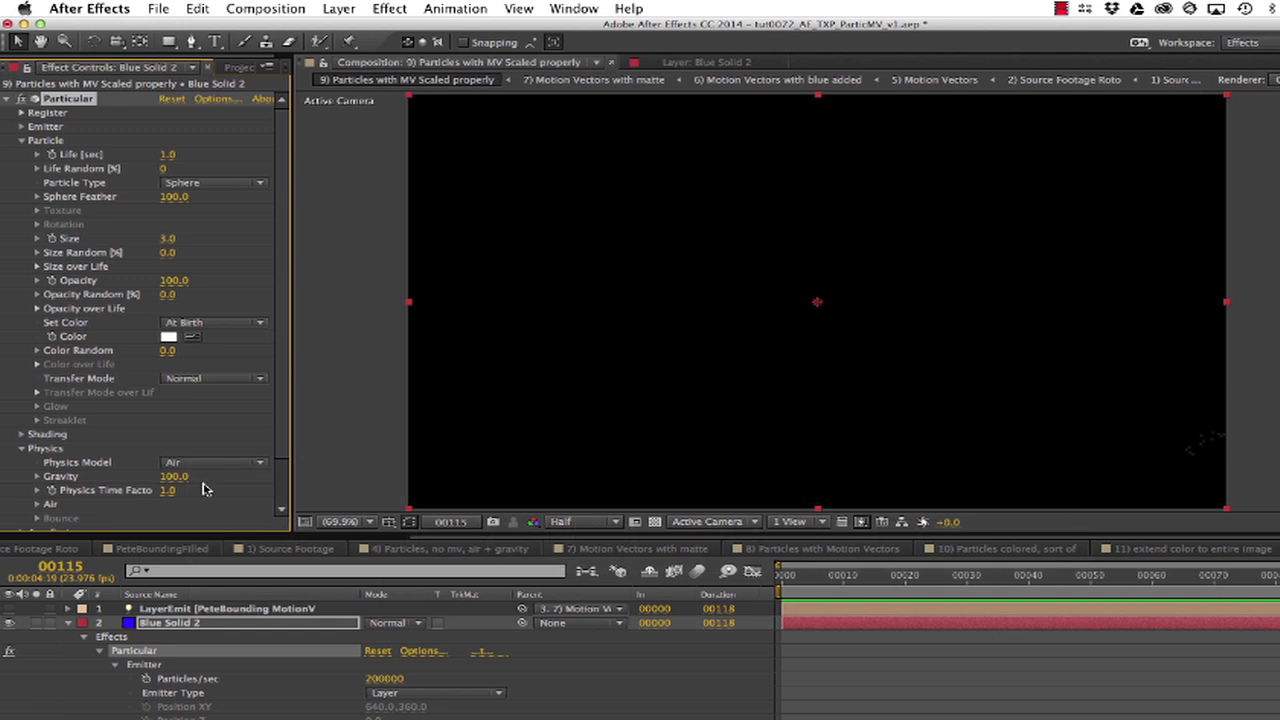
left_click(183, 456)
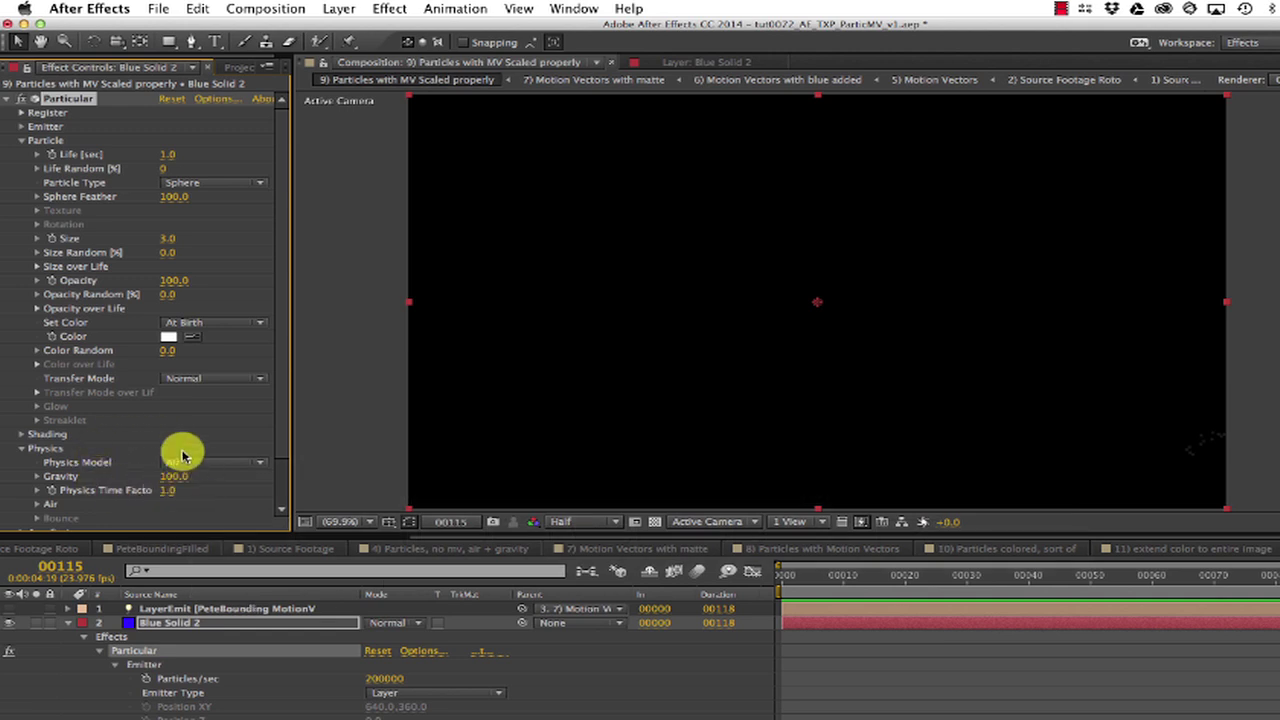
left_click(217, 405)
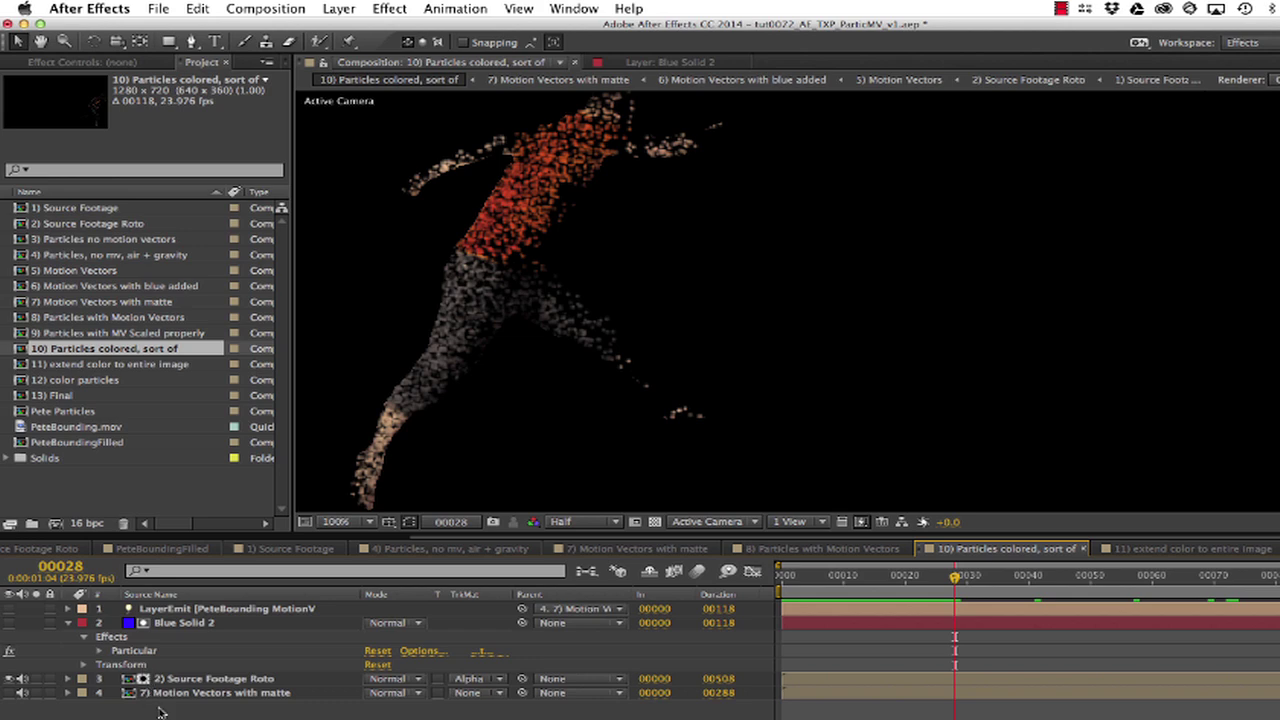
Step: Play comp 10's colored particles and the 1) Source Footage, then open 11) extend color to entire image
key("space")
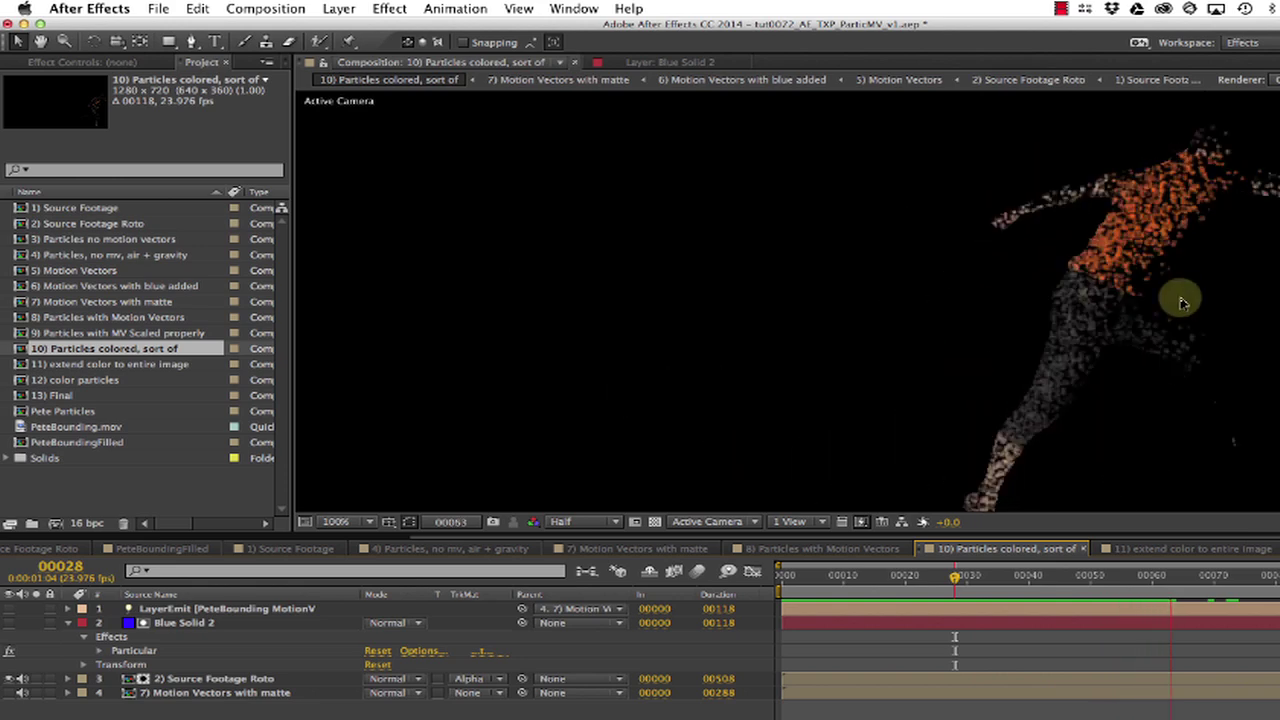
key("space")
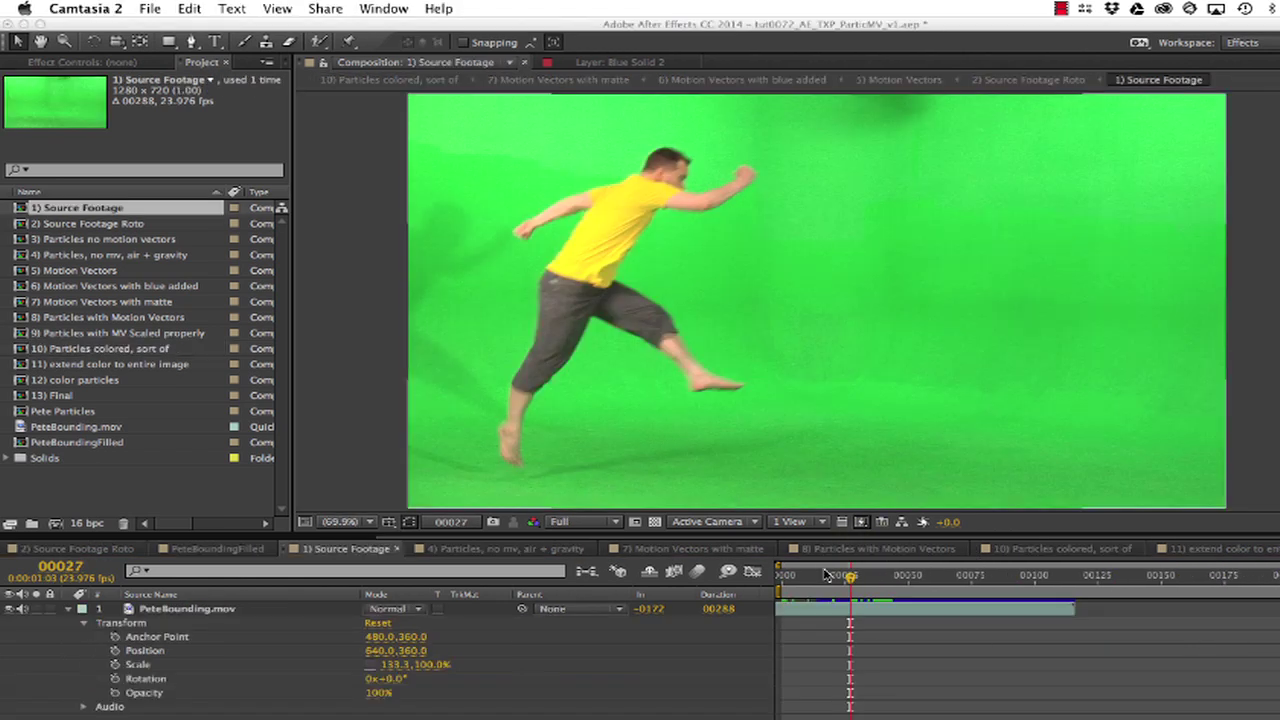
left_click(783, 560)
key("space")
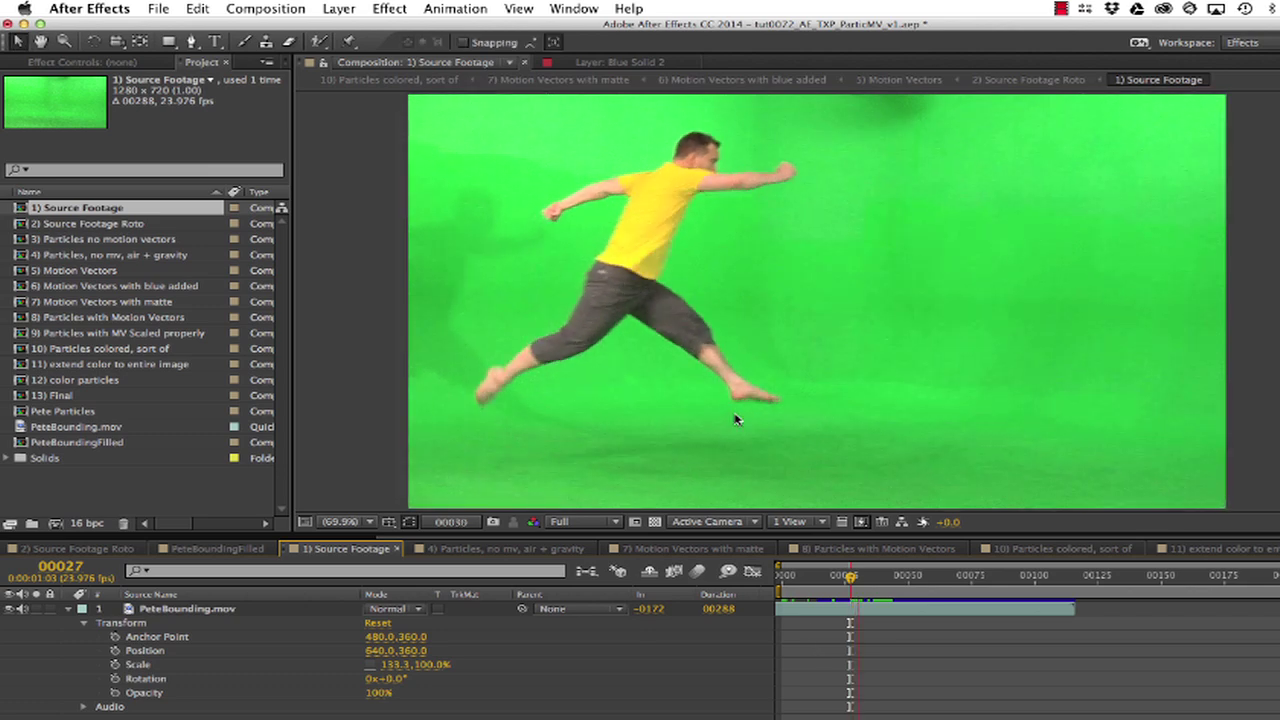
key("space")
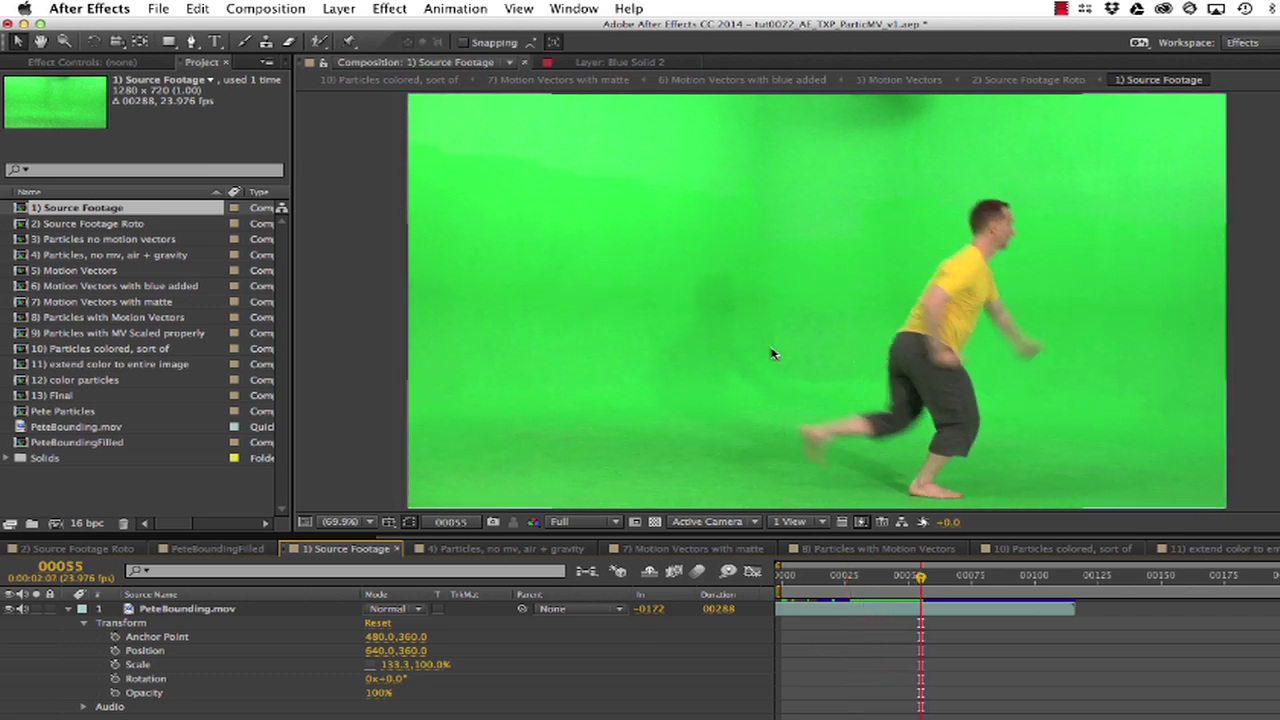
double_click(88, 365)
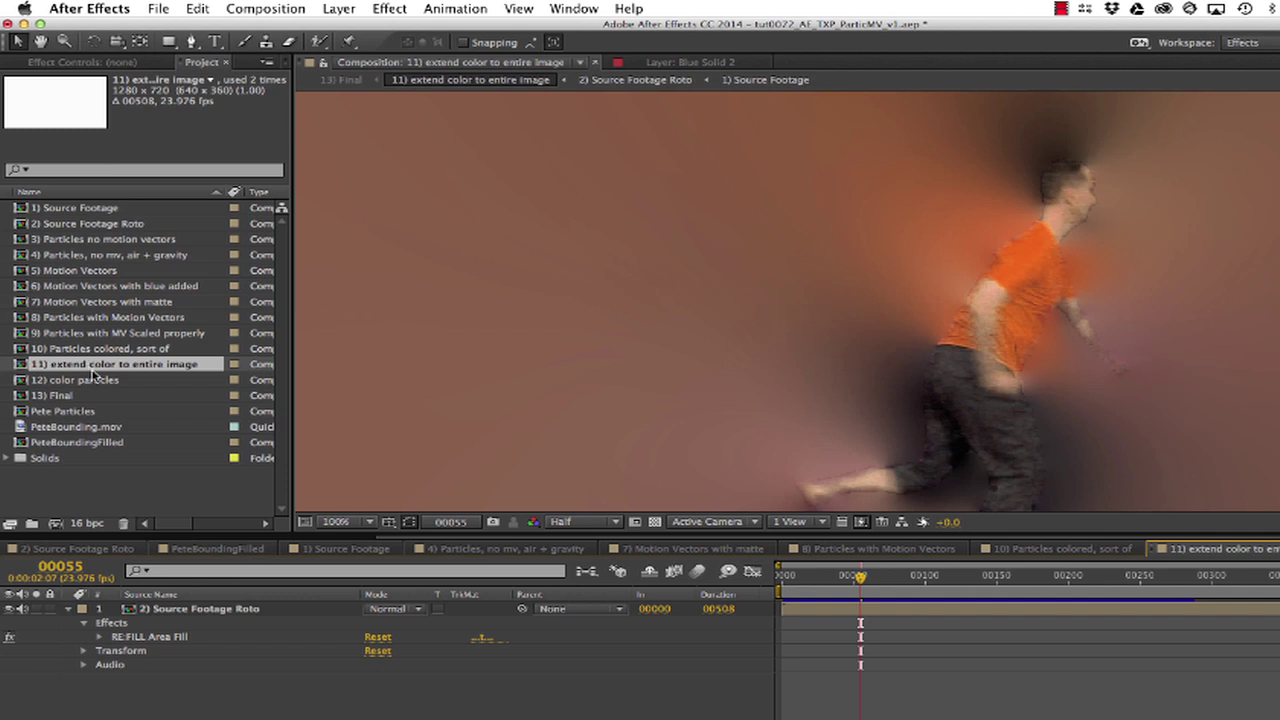
Step: Set RE:FILL Area Fill's Process Mode to Filled and Fill Method to Blended Neighborhood, then preview
double_click(145, 637)
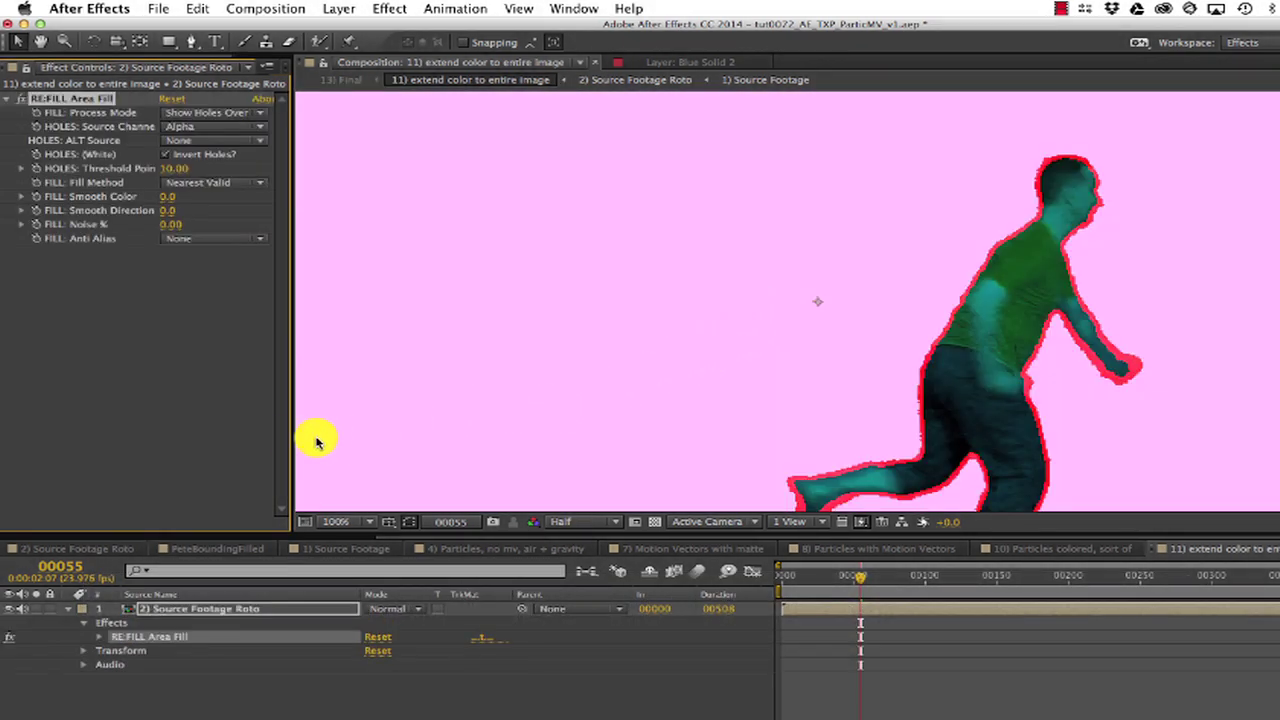
left_click(198, 128)
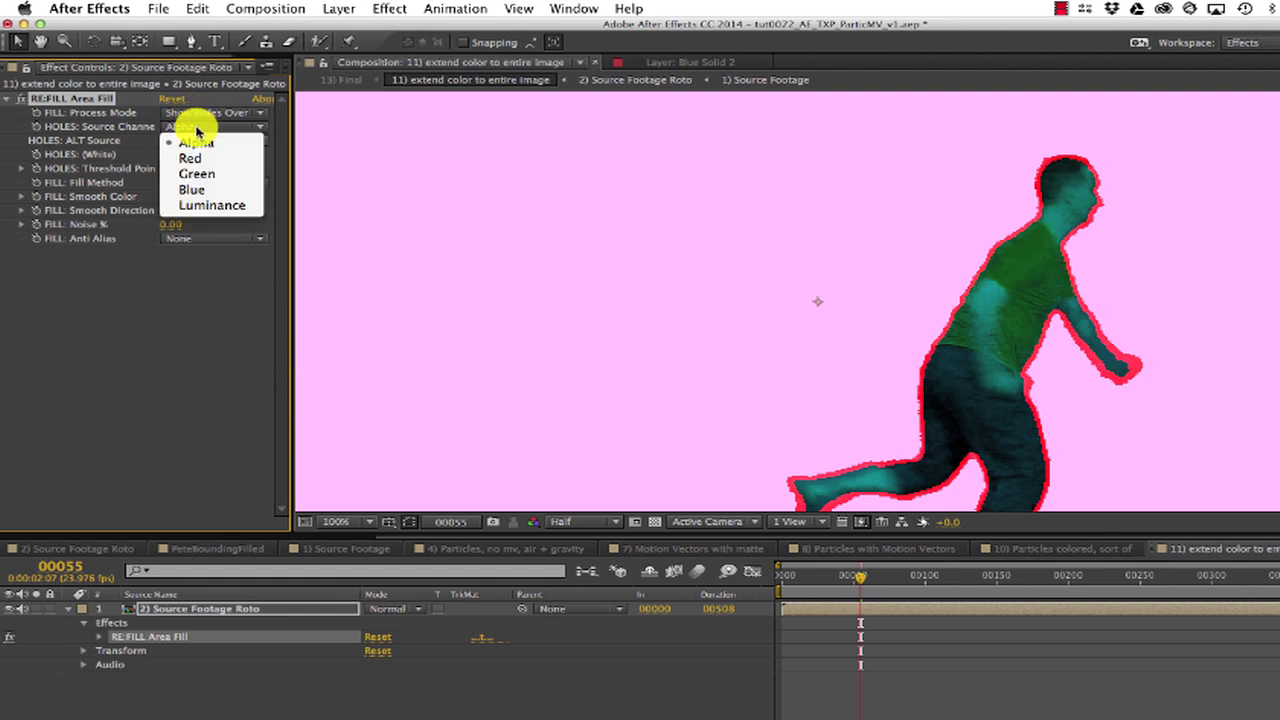
left_click(198, 130)
left_click(199, 114)
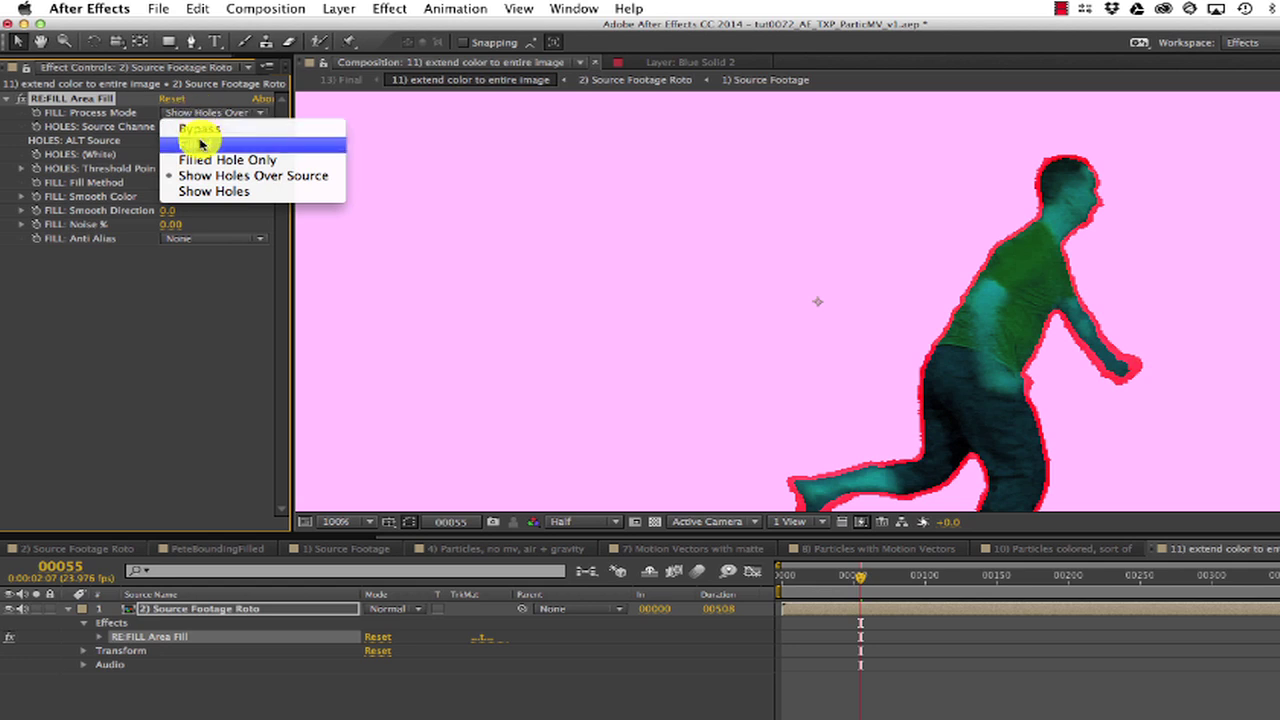
left_click(199, 144)
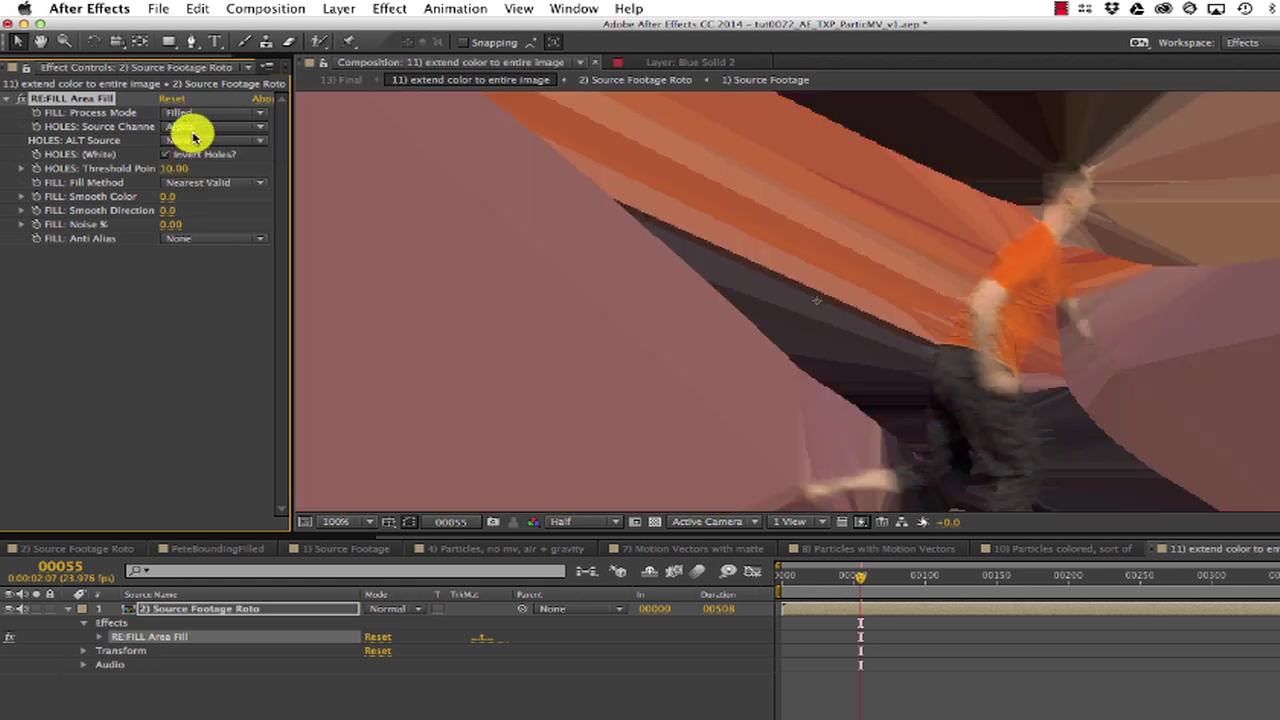
left_click(198, 183)
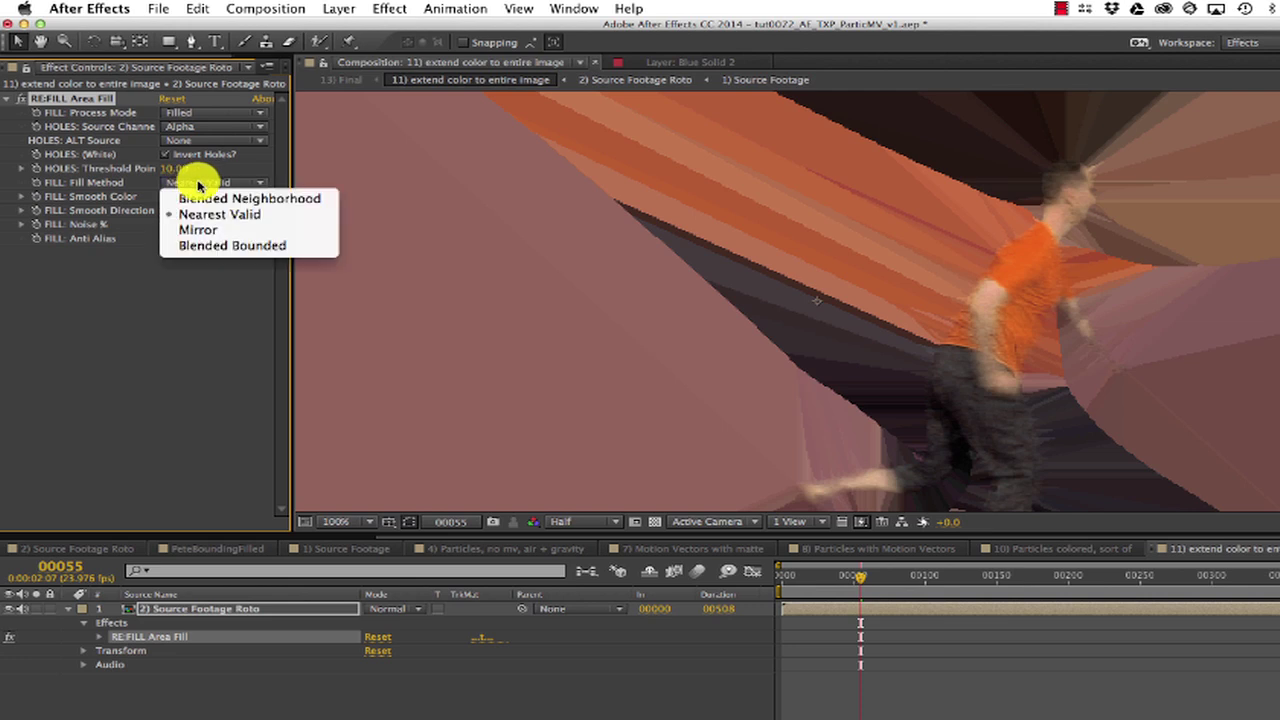
left_click(201, 199)
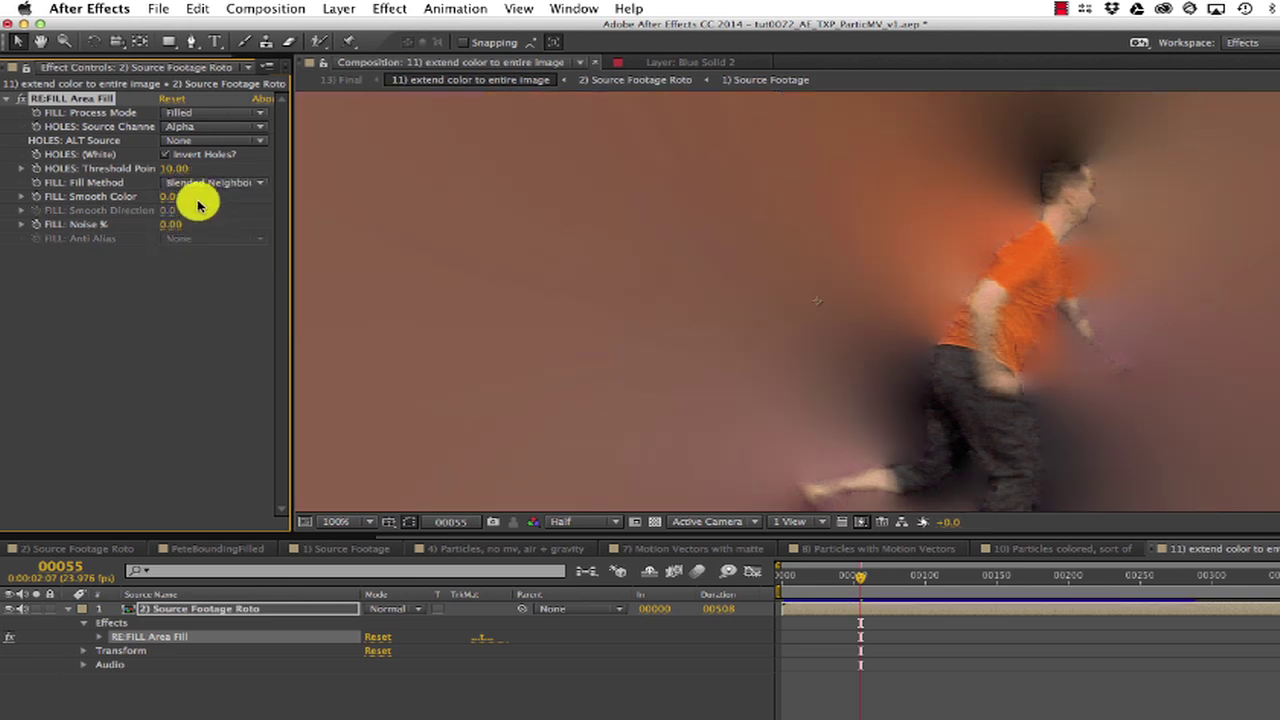
key("KP_0")
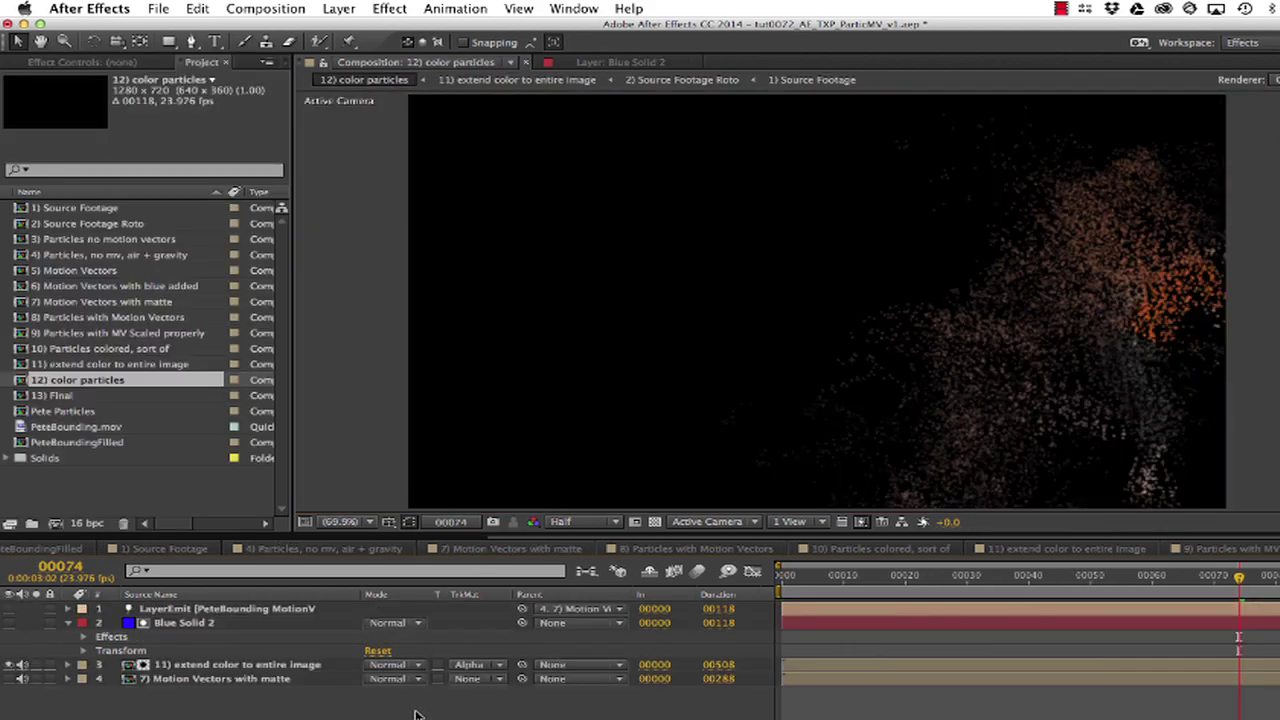
Step: Give layer 3 the Alpha Matte 'Blue Solid 2', then open the 13) Final comp
left_click(478, 665)
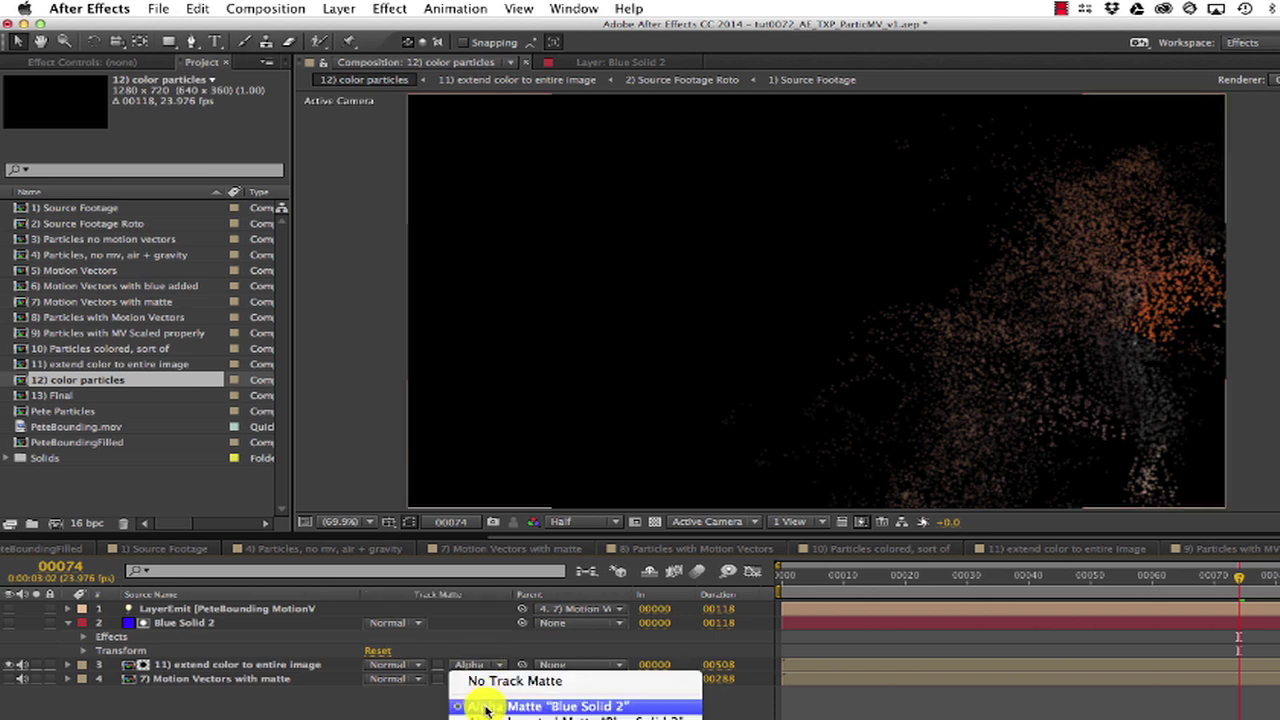
left_click(486, 707)
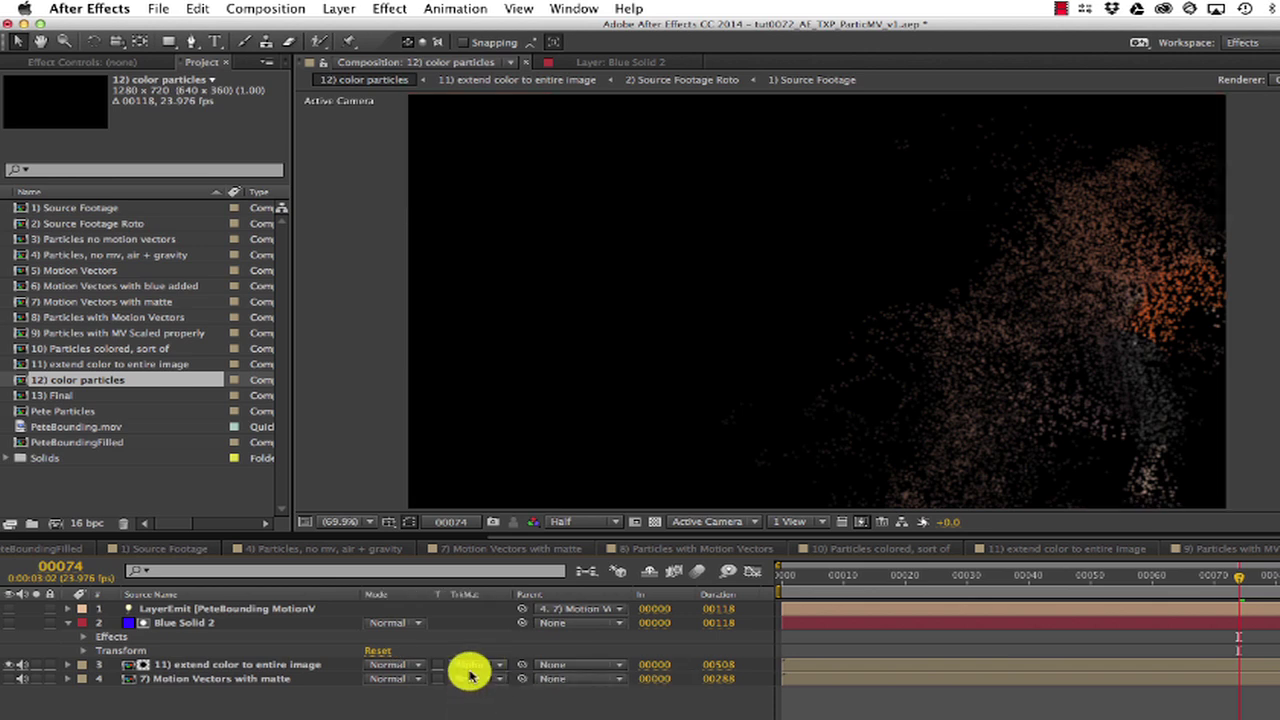
double_click(97, 396)
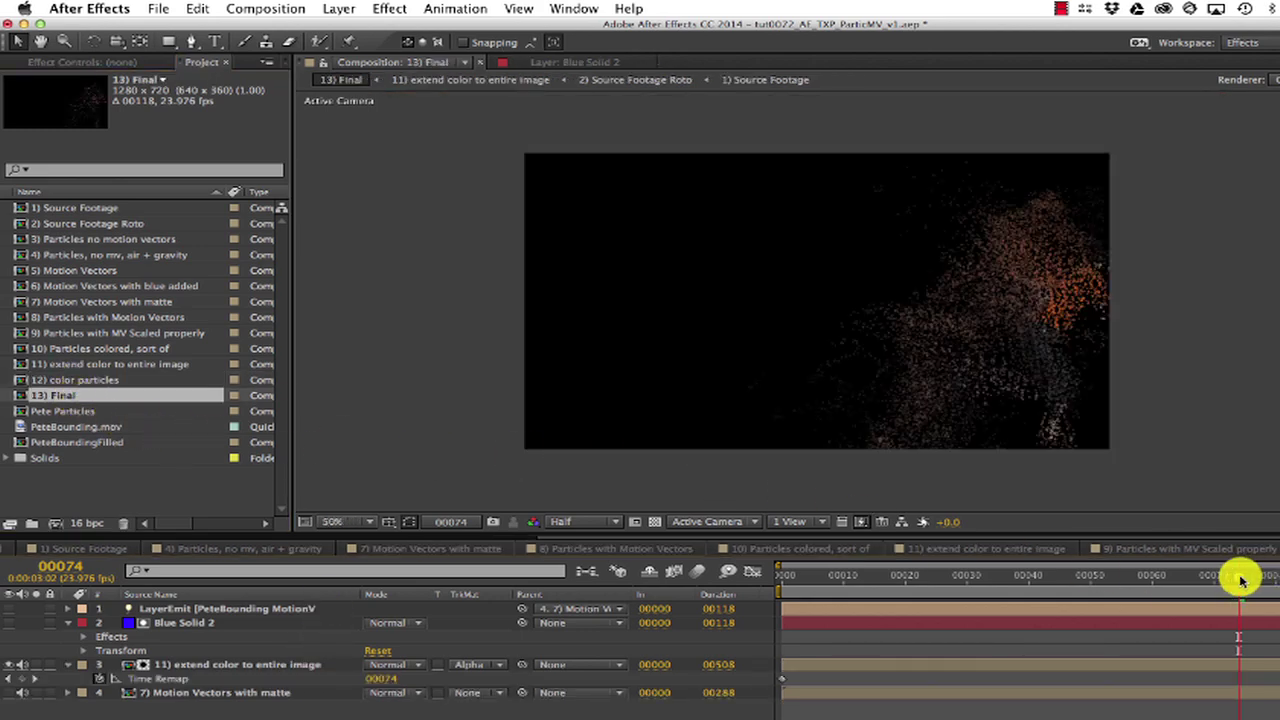
left_click(340, 522)
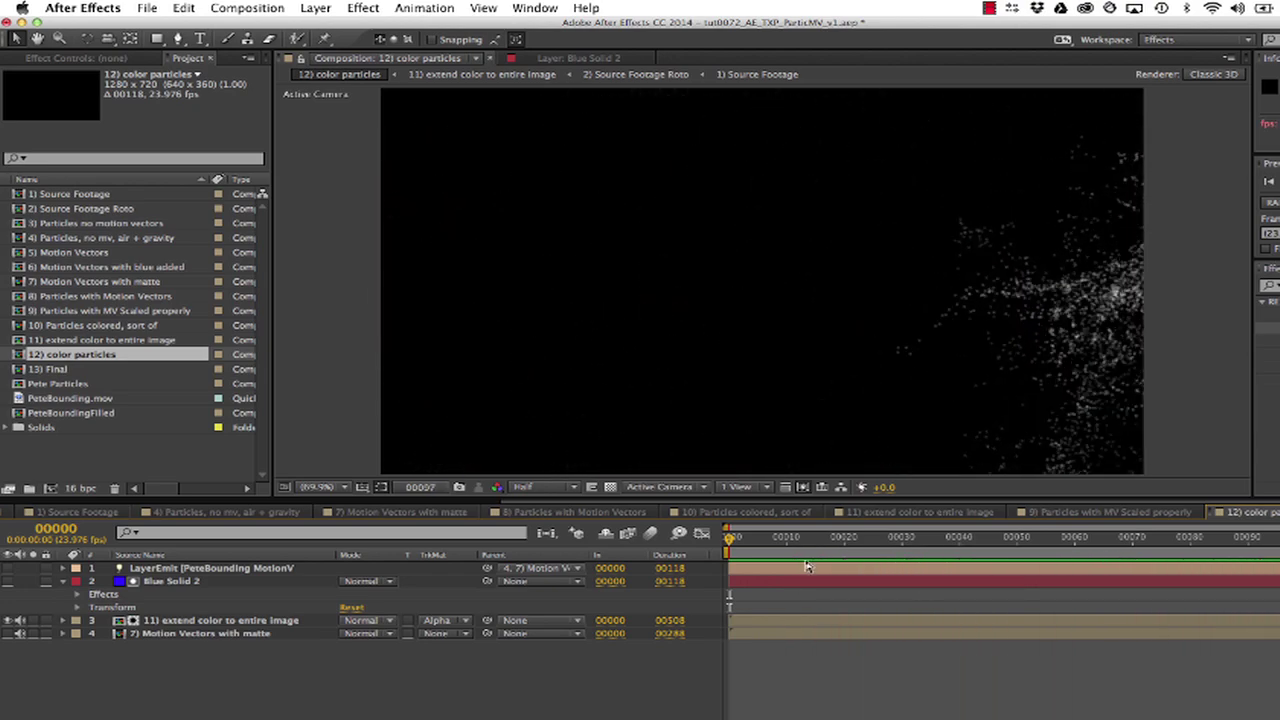
Step: Play the 13) Final comp's colored particle animation, then stop it
key("space")
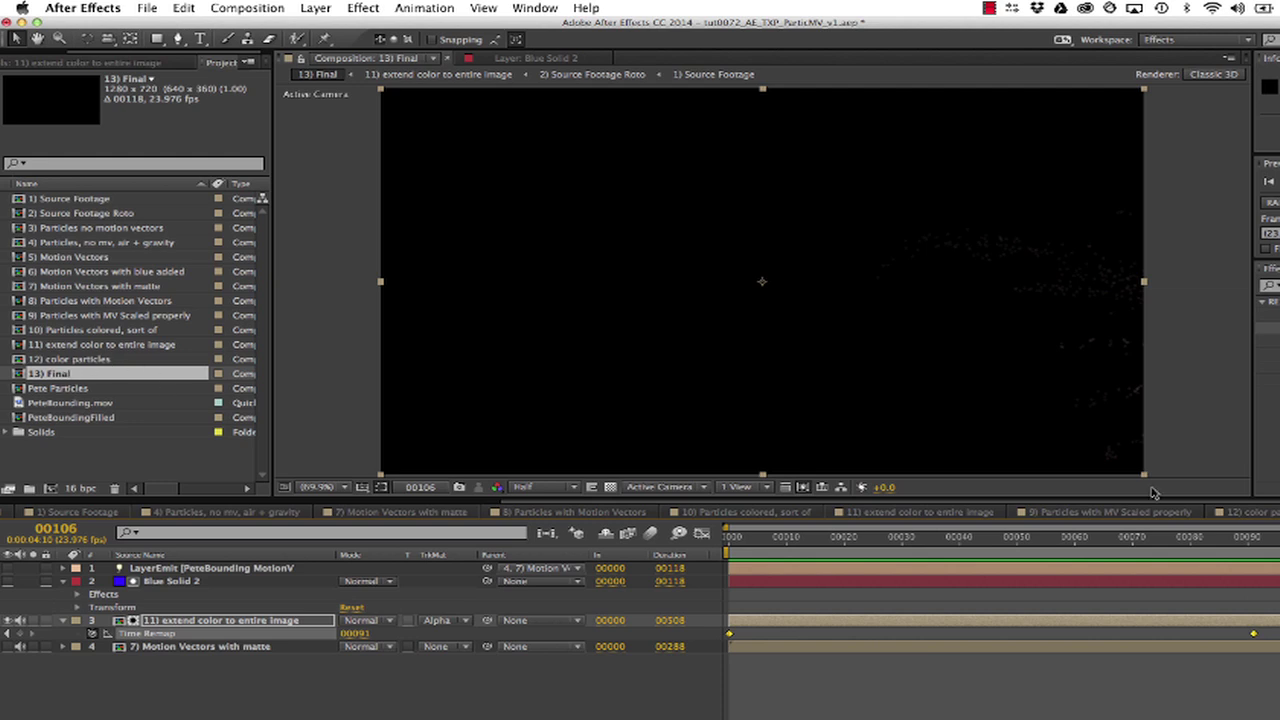
key("space")
key("space")
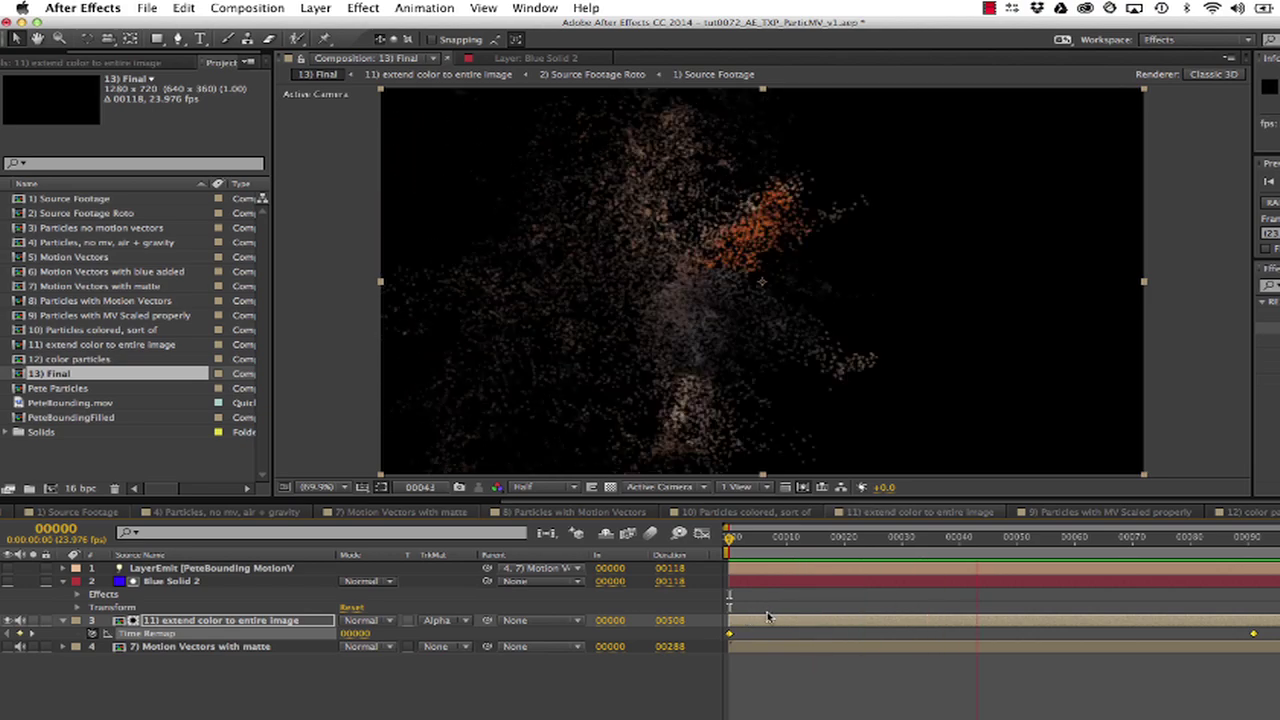